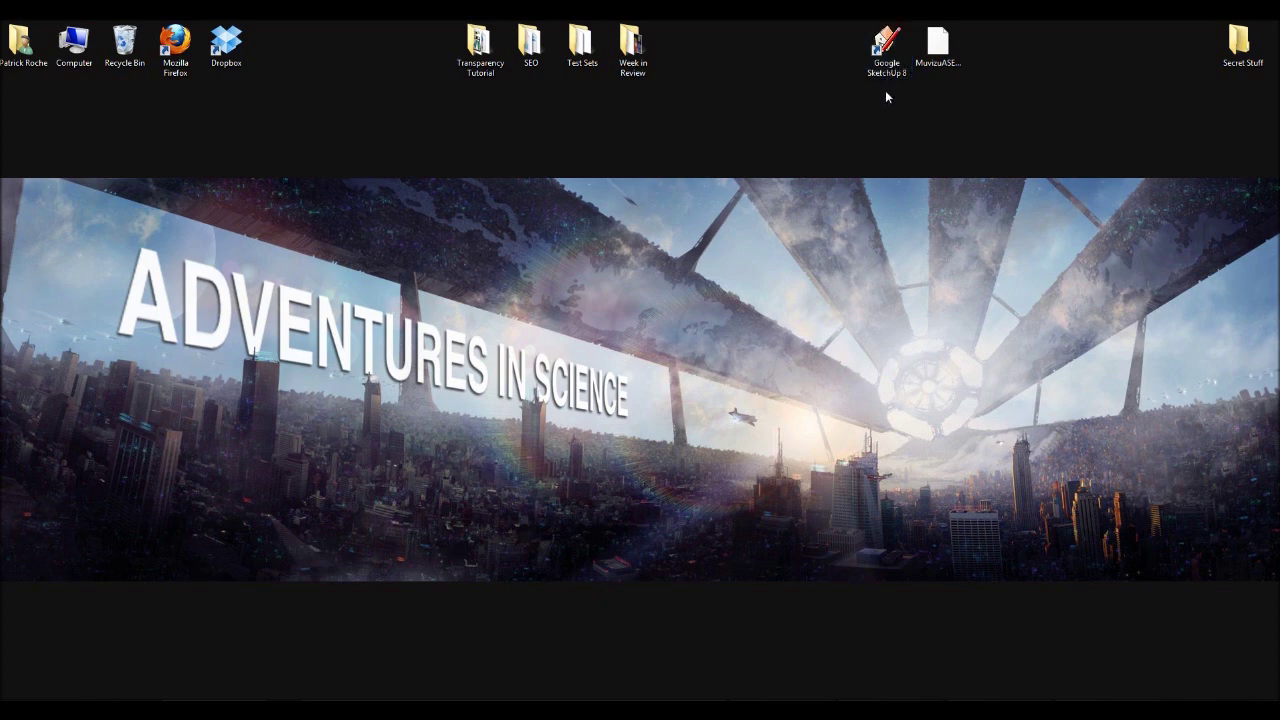
Select the MuvizuASE exporter .rb script file on the desktop.
{"action": "left_click", "coordinate": [937, 62]}
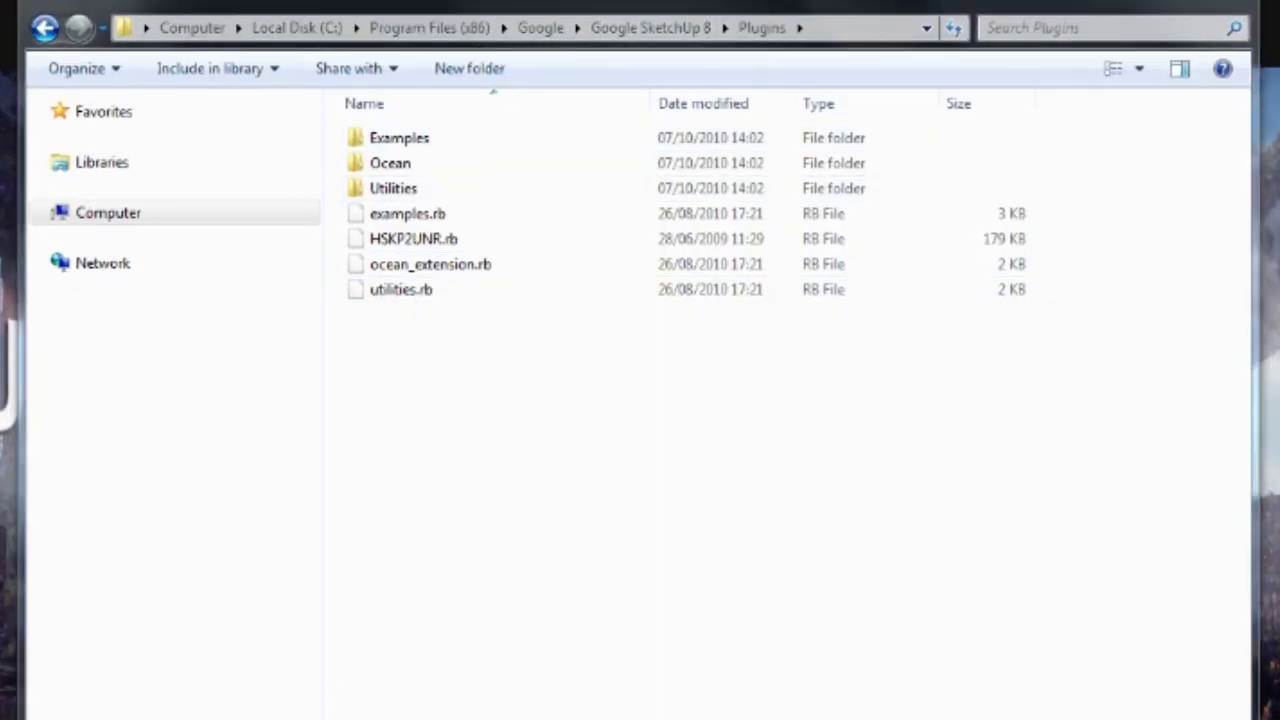
Copy MuvizuASEExporter.rb from the desktop into the Google SketchUp 8 Plugins folder.
{"action": "left_click_drag", "start_coordinate": [1265, 40], "coordinate": [590, 396]}
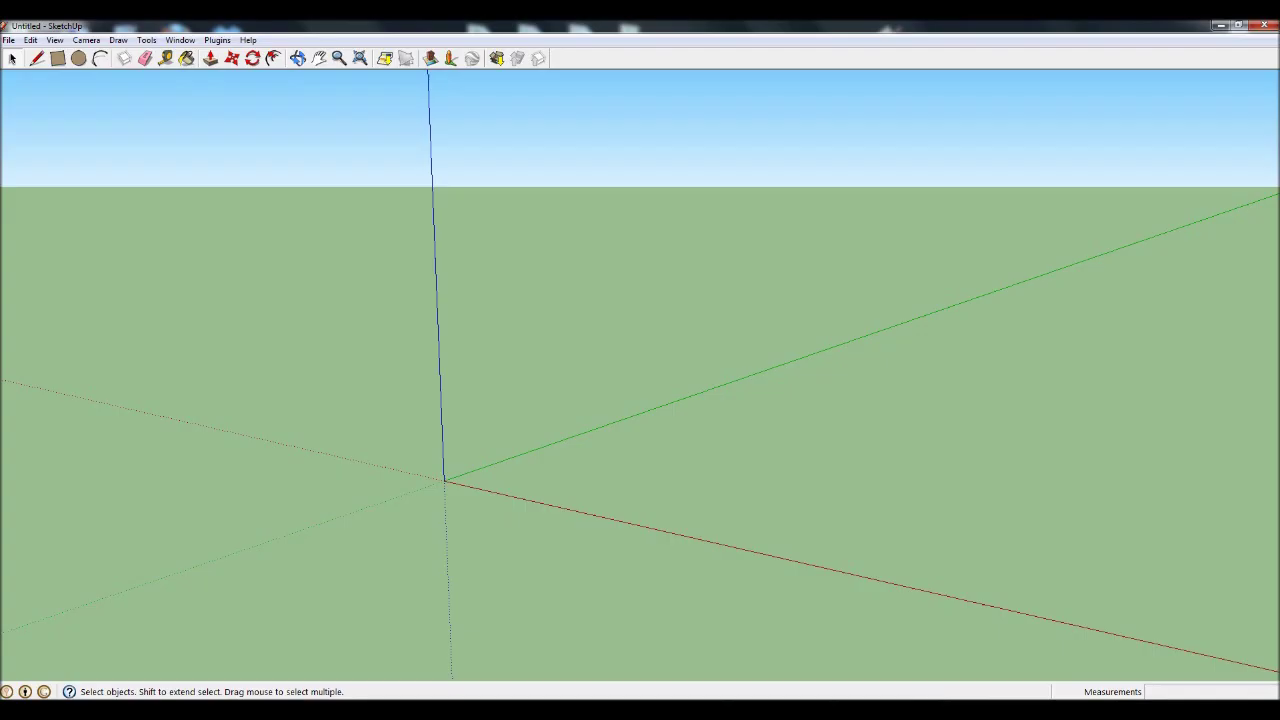
Draw a rectangle from the axes origin and push/pull it up about 2' 3 5/8" into a box.
{"action": "left_click", "coordinate": [59, 59]}
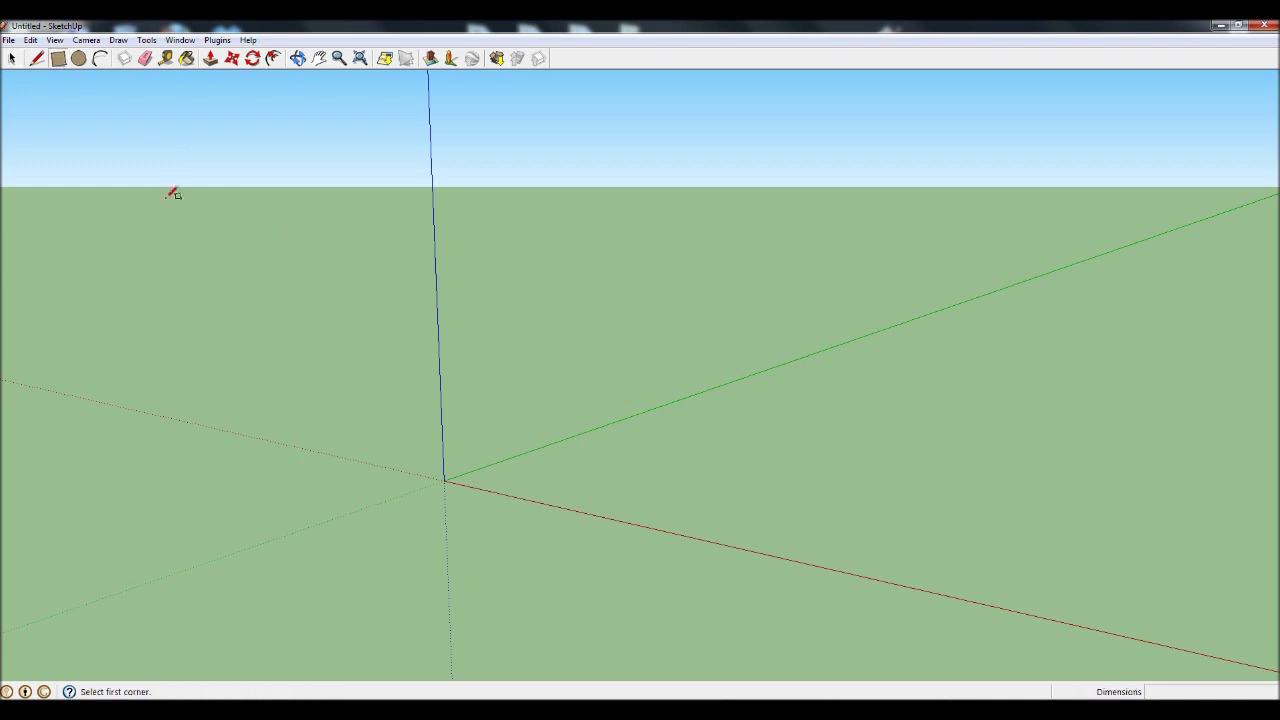
{"action": "left_click", "coordinate": [446, 479]}
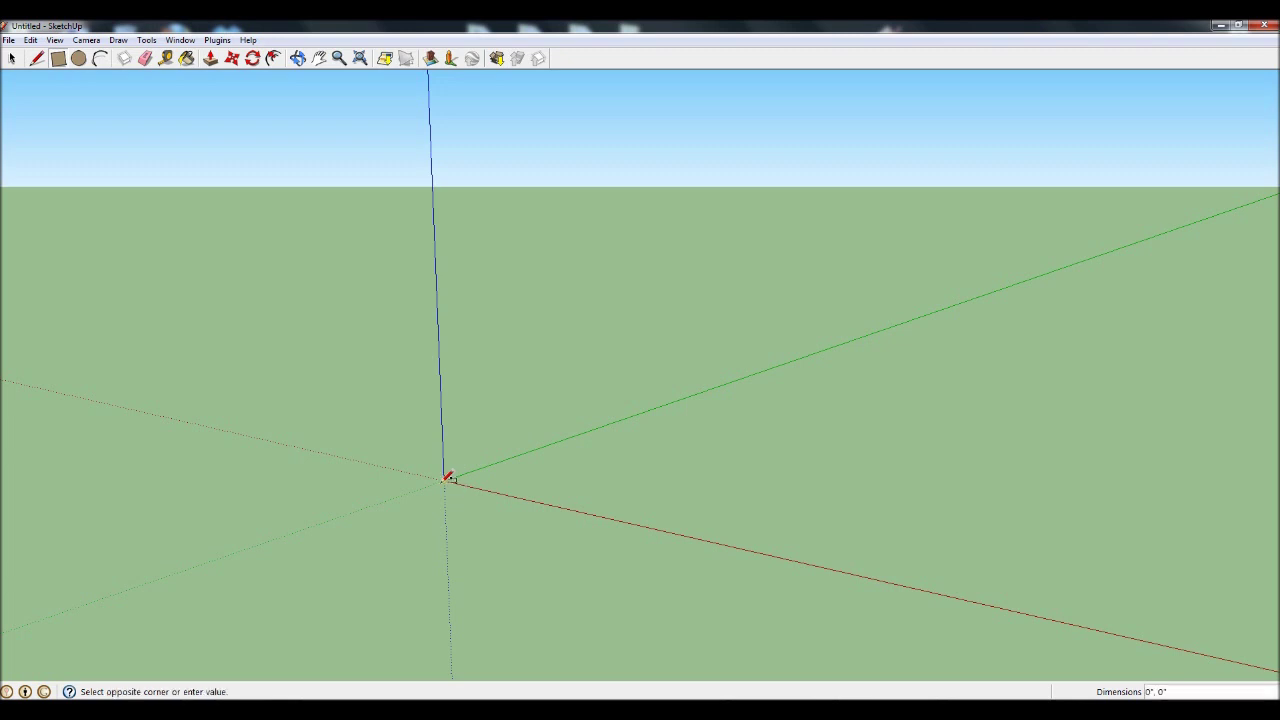
{"action": "left_click", "coordinate": [754, 443]}
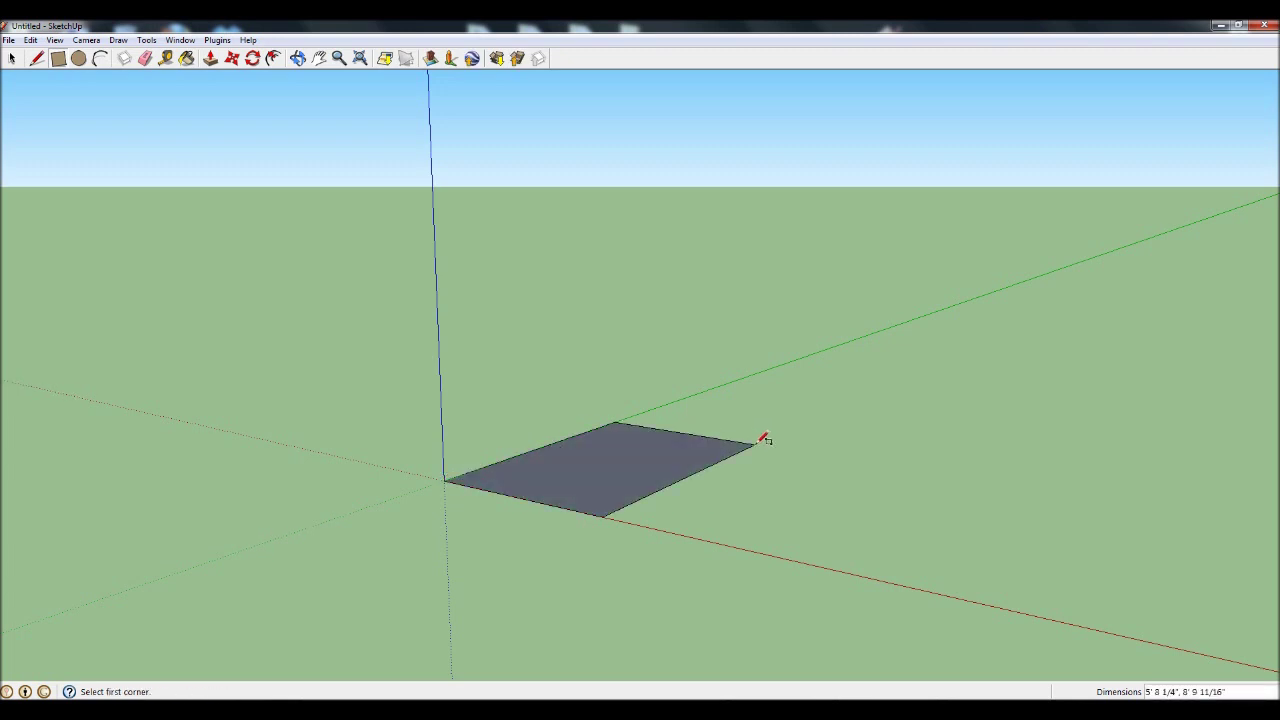
{"action": "left_click", "coordinate": [210, 58]}
{"action": "left_click_drag", "start_coordinate": [586, 437], "coordinate": [596, 370]}
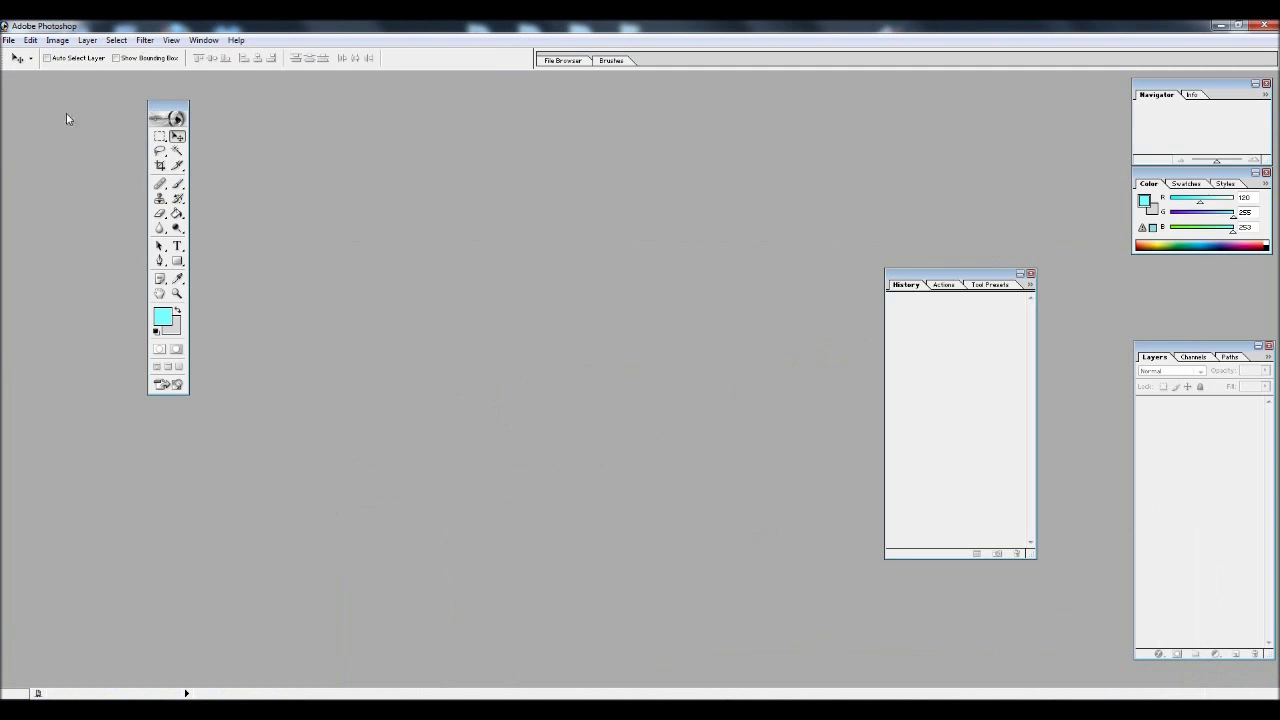
Create a new 64 × 64 pixel document with Transparent background contents.
{"action": "left_click", "coordinate": [8, 40]}
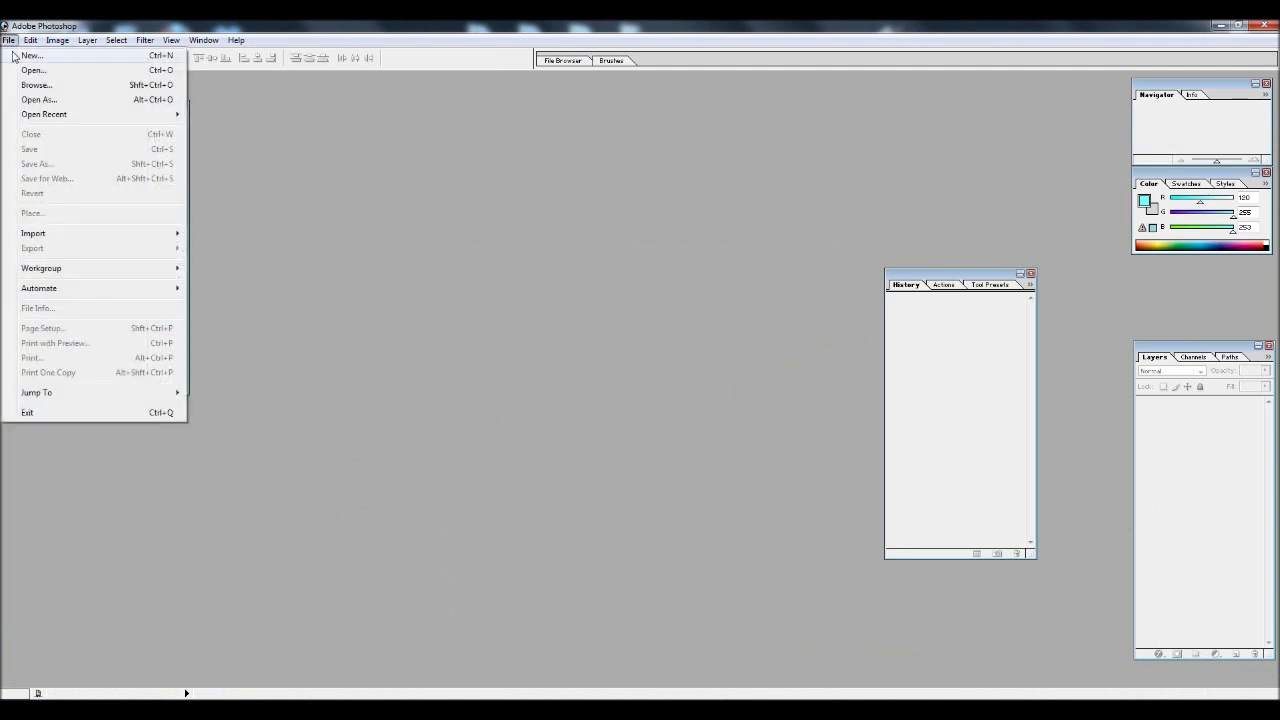
{"action": "left_click", "coordinate": [30, 55]}
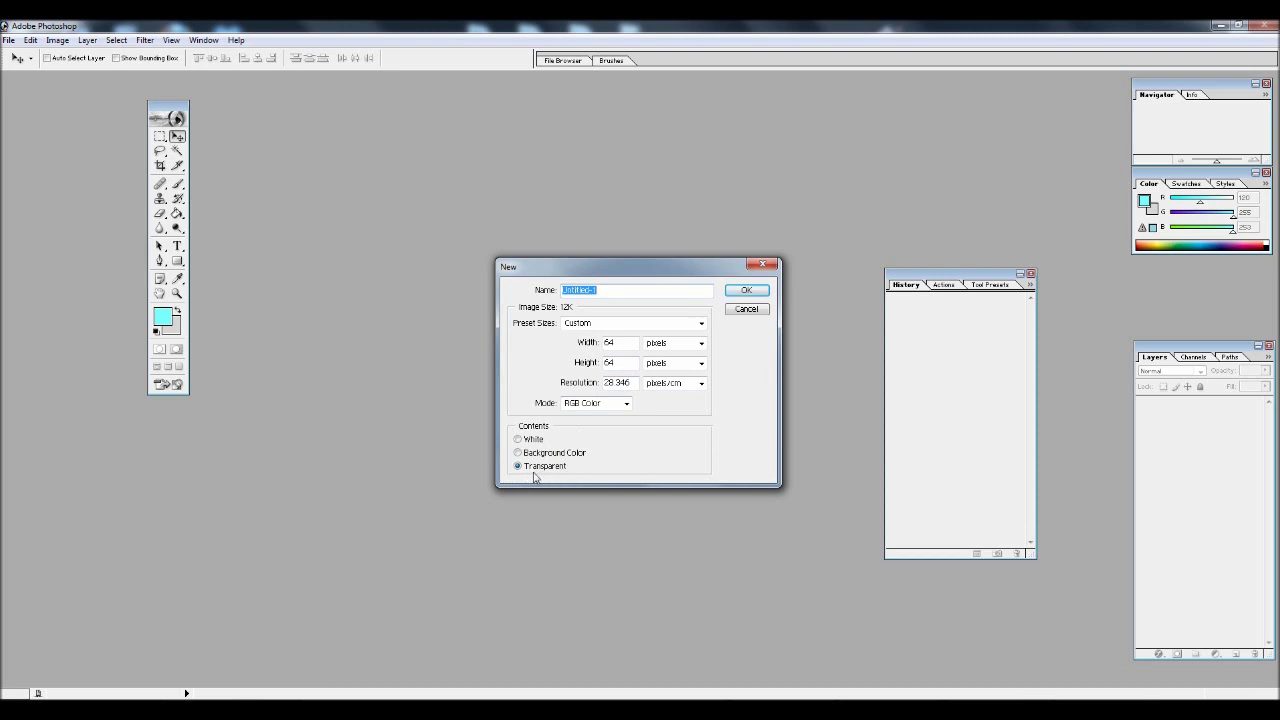
{"action": "left_click", "coordinate": [747, 291]}
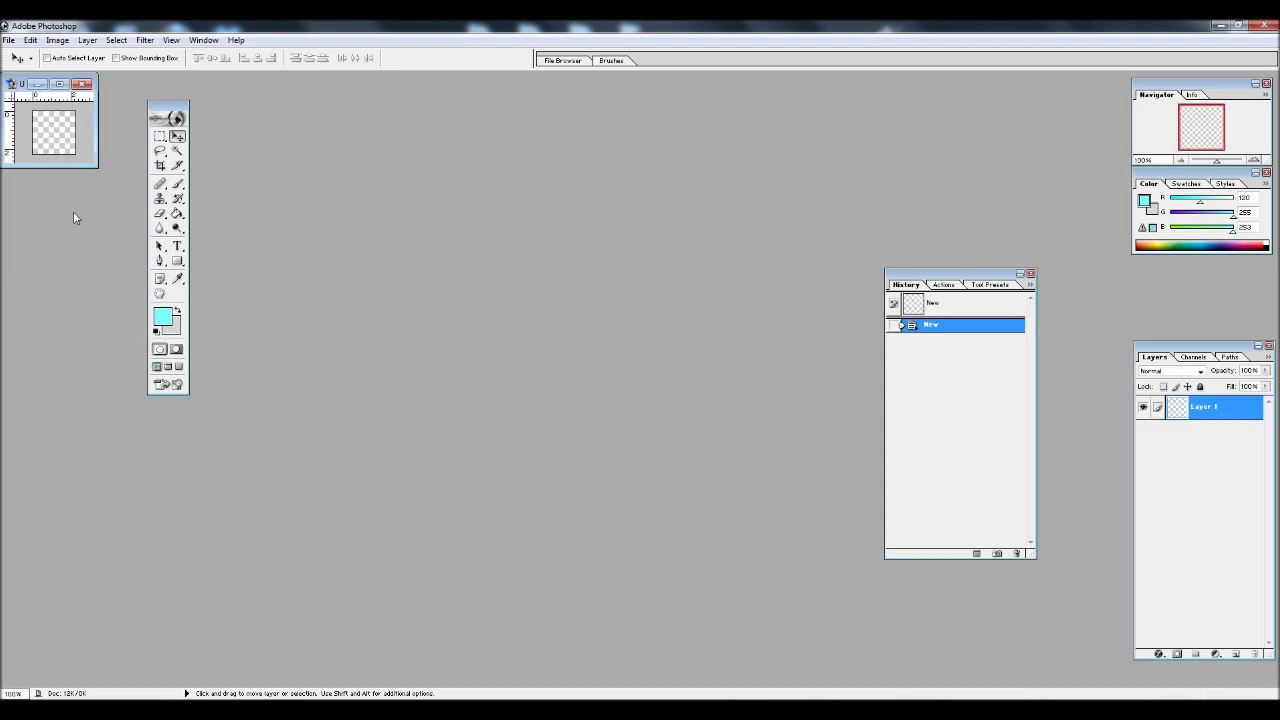
Maximize the Untitled-1 document window and zoom the canvas in to 400%.
{"action": "left_click", "coordinate": [58, 85]}
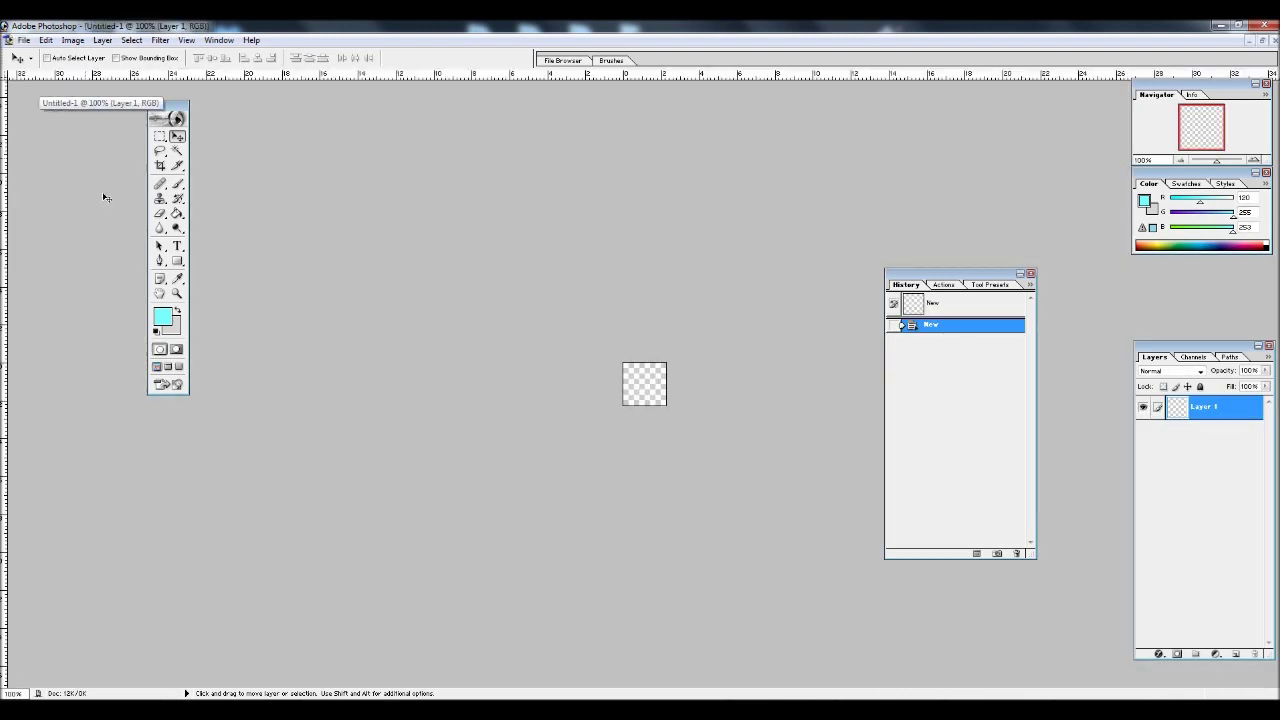
{"action": "left_click", "coordinate": [177, 293]}
{"action": "left_click", "coordinate": [650, 382]}
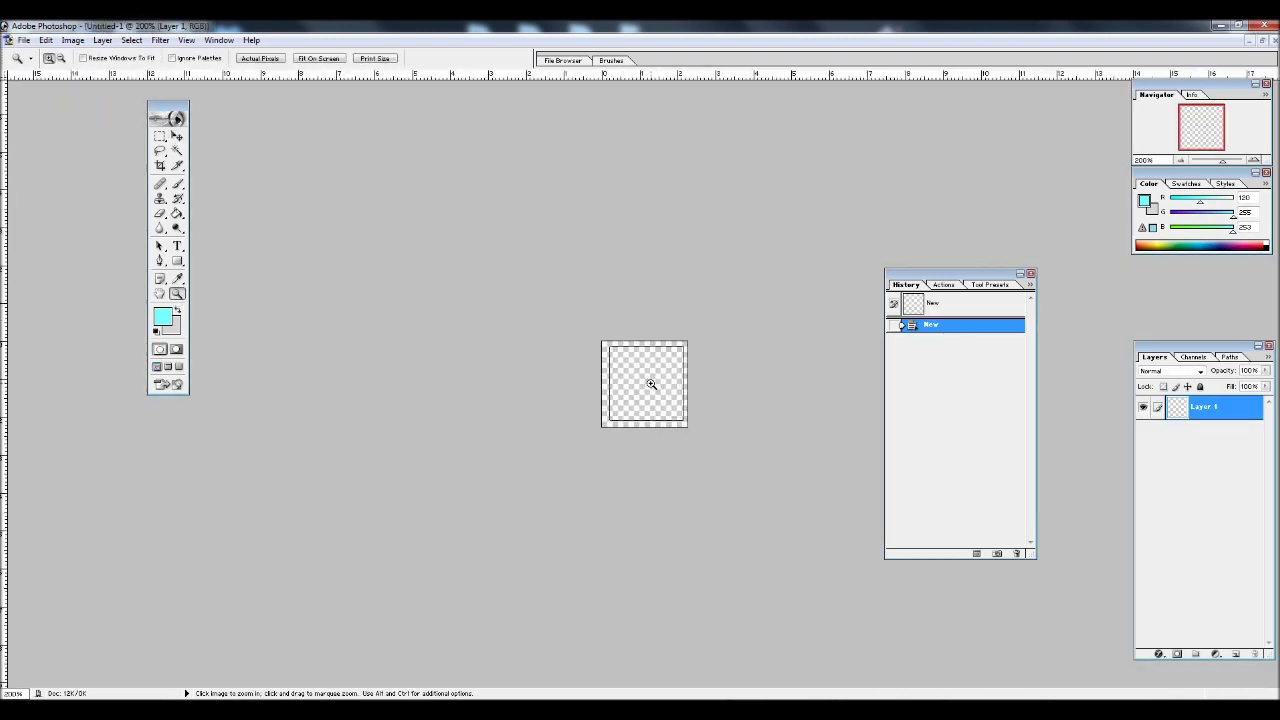
{"action": "left_click", "coordinate": [650, 383]}
{"action": "left_click", "coordinate": [651, 384]}
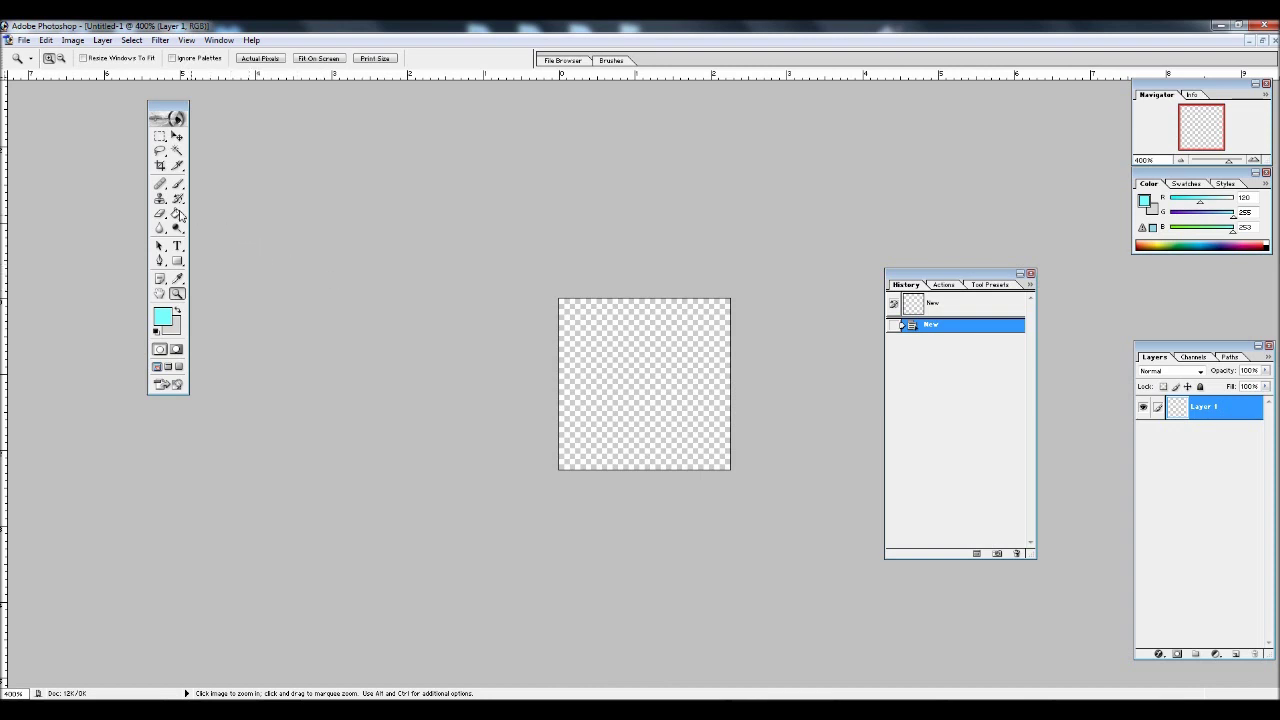
Select the Paint Bucket and set the foreground colour to pink FF78BE.
{"action": "left_click", "coordinate": [177, 213]}
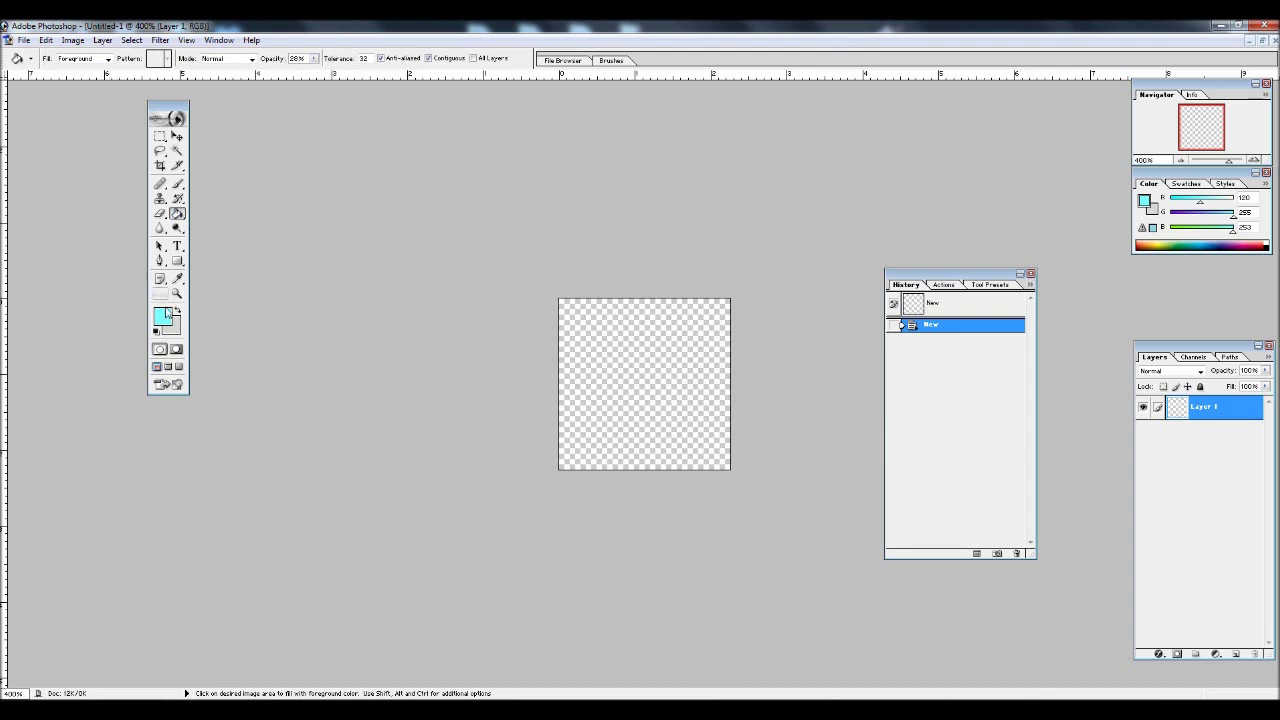
{"action": "left_click", "coordinate": [177, 278]}
{"action": "left_click", "coordinate": [162, 317]}
{"action": "left_click", "coordinate": [674, 308]}
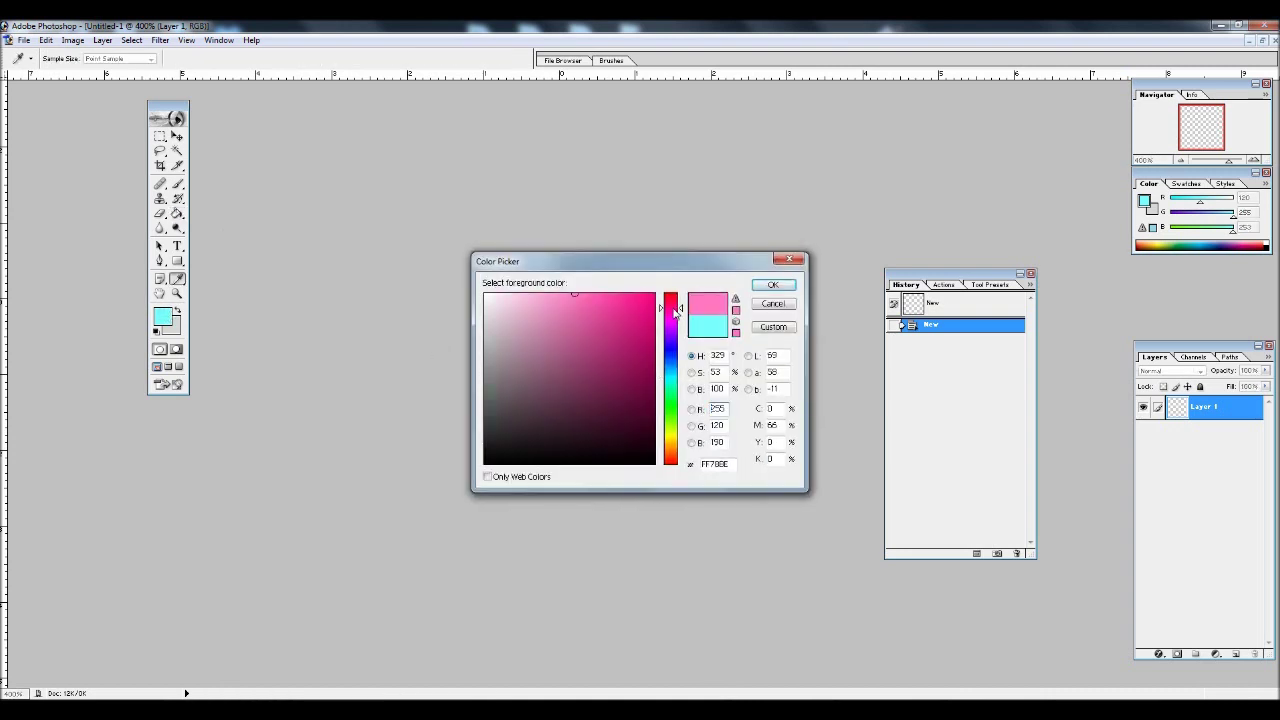
{"action": "left_click", "coordinate": [772, 285]}
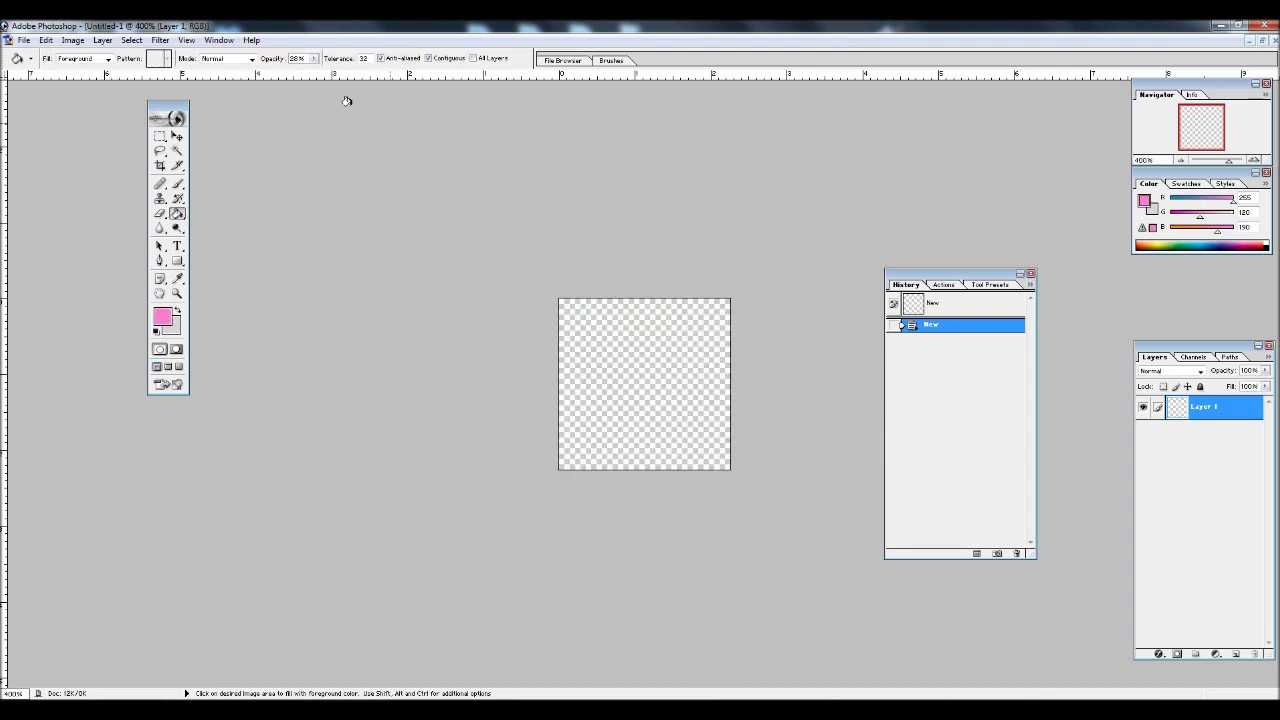
Set the fill opacity to 40% and fill the canvas with the pink.
{"action": "left_click", "coordinate": [313, 58]}
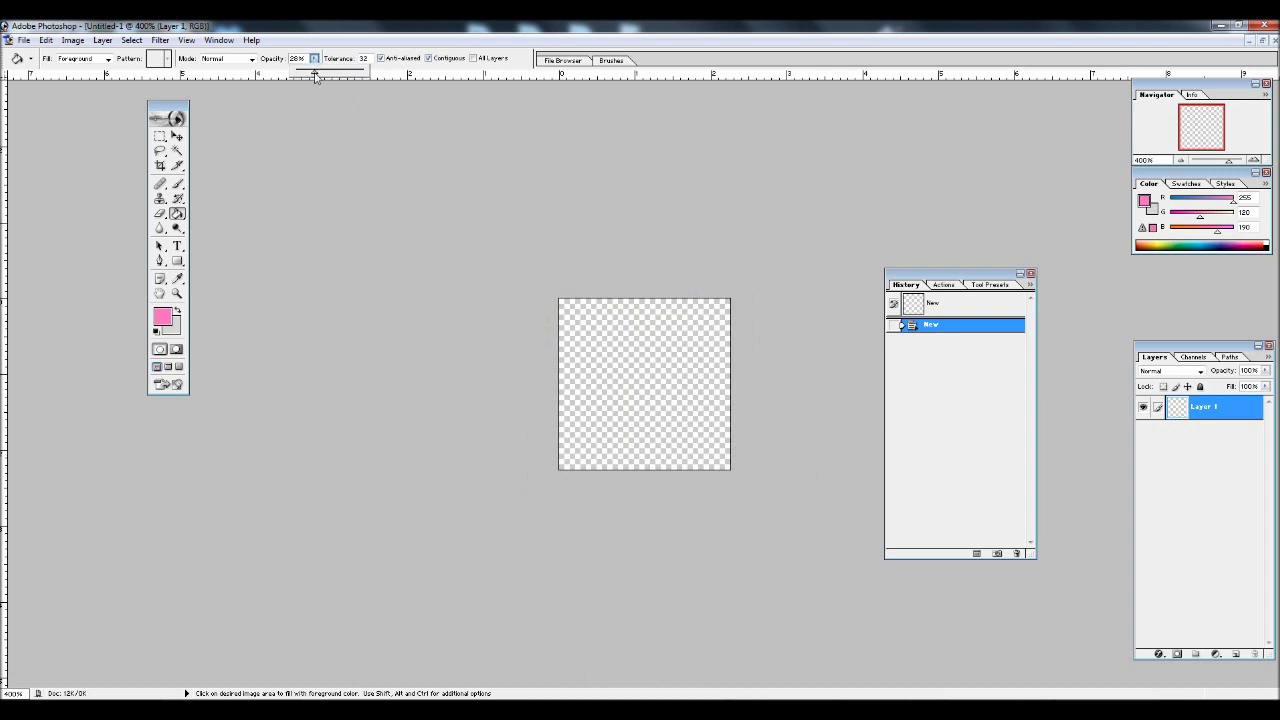
{"action": "mouse_move", "coordinate": [314, 77]}
{"action": "left_mouse_down"}
{"action": "mouse_move", "coordinate": [351, 78]}
{"action": "mouse_move", "coordinate": [323, 77]}
{"action": "left_mouse_up"}
{"action": "left_click", "coordinate": [603, 369]}
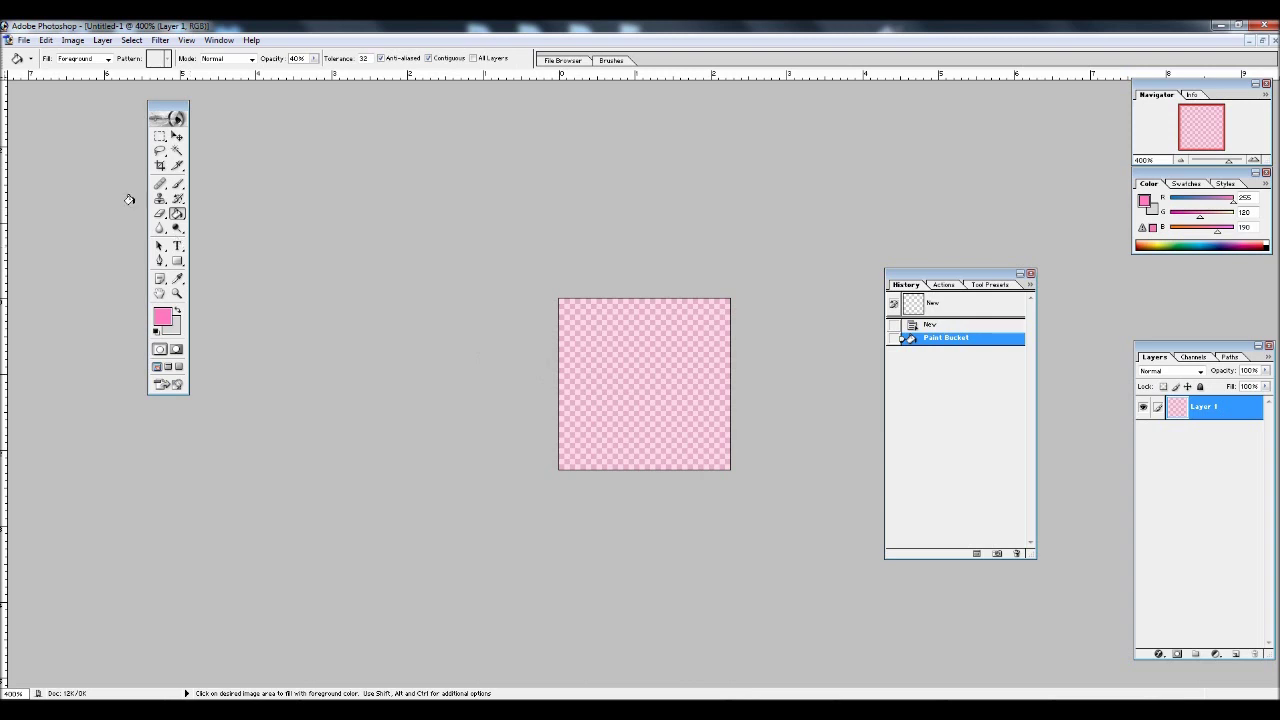
Save the image as a non-interlaced PNG named 'texture 1' on the Desktop.
{"action": "left_click", "coordinate": [26, 41]}
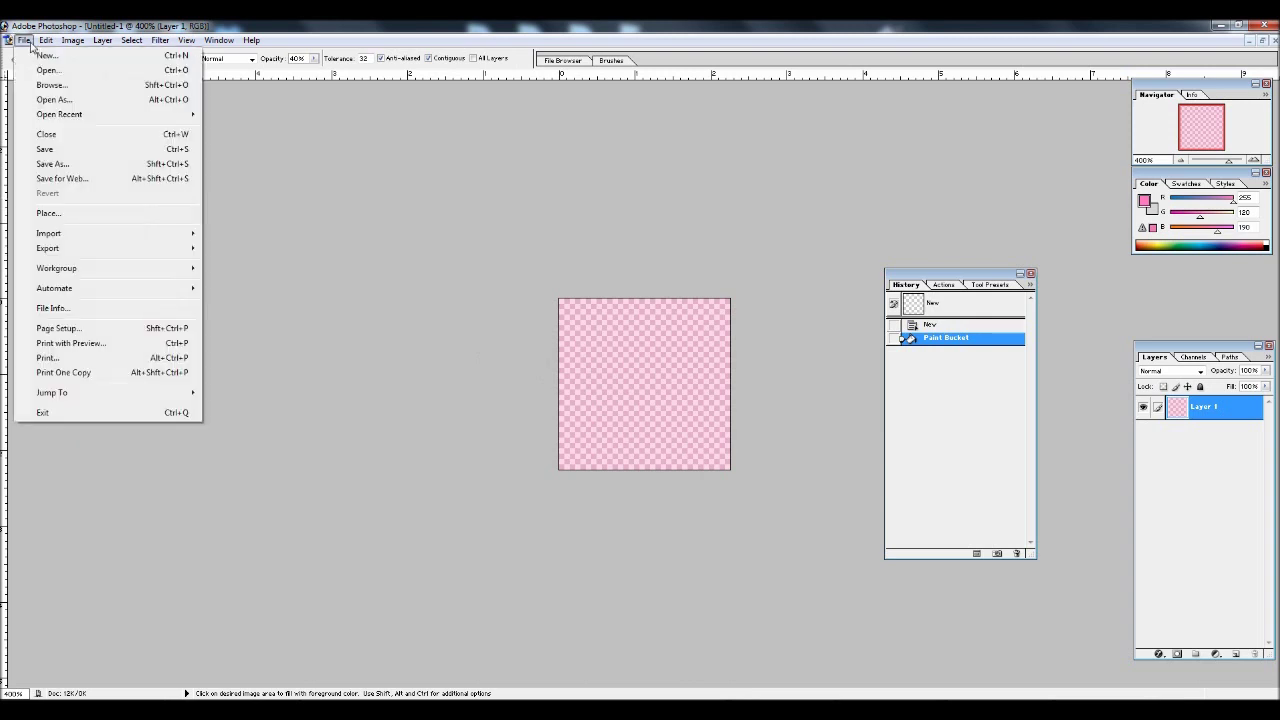
{"action": "left_click", "coordinate": [52, 163]}
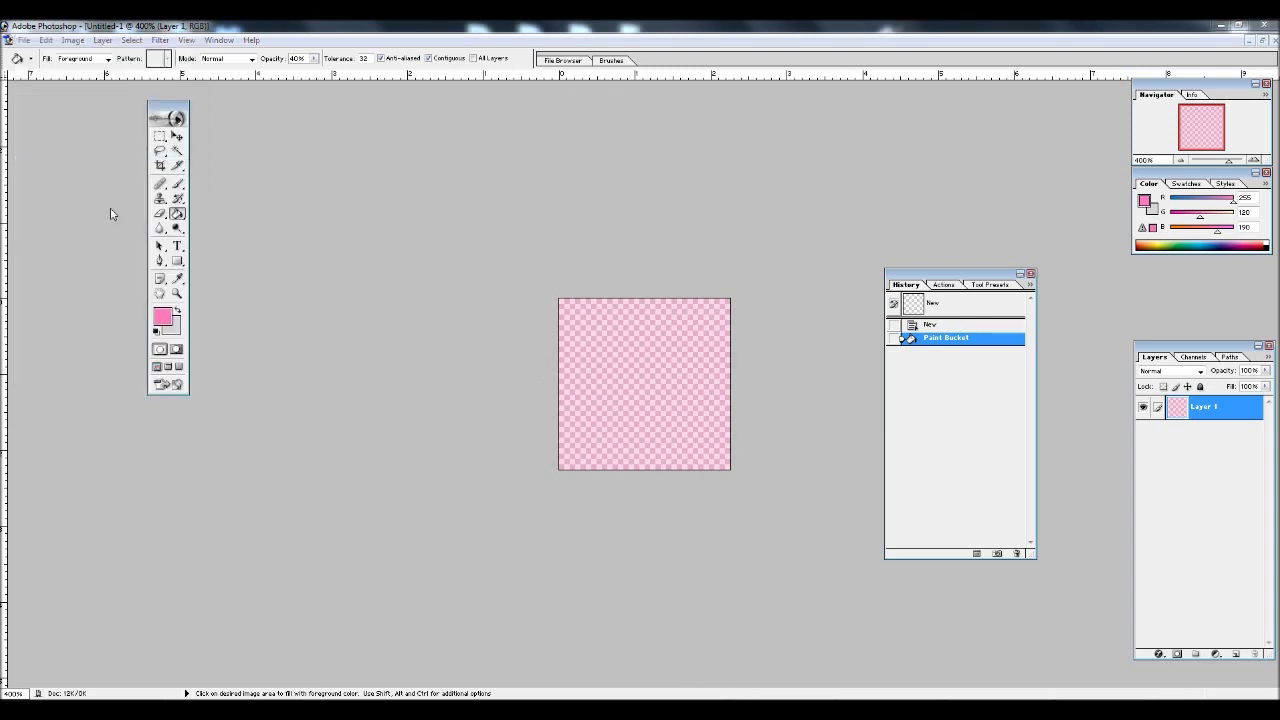
{"action": "left_click", "coordinate": [622, 366]}
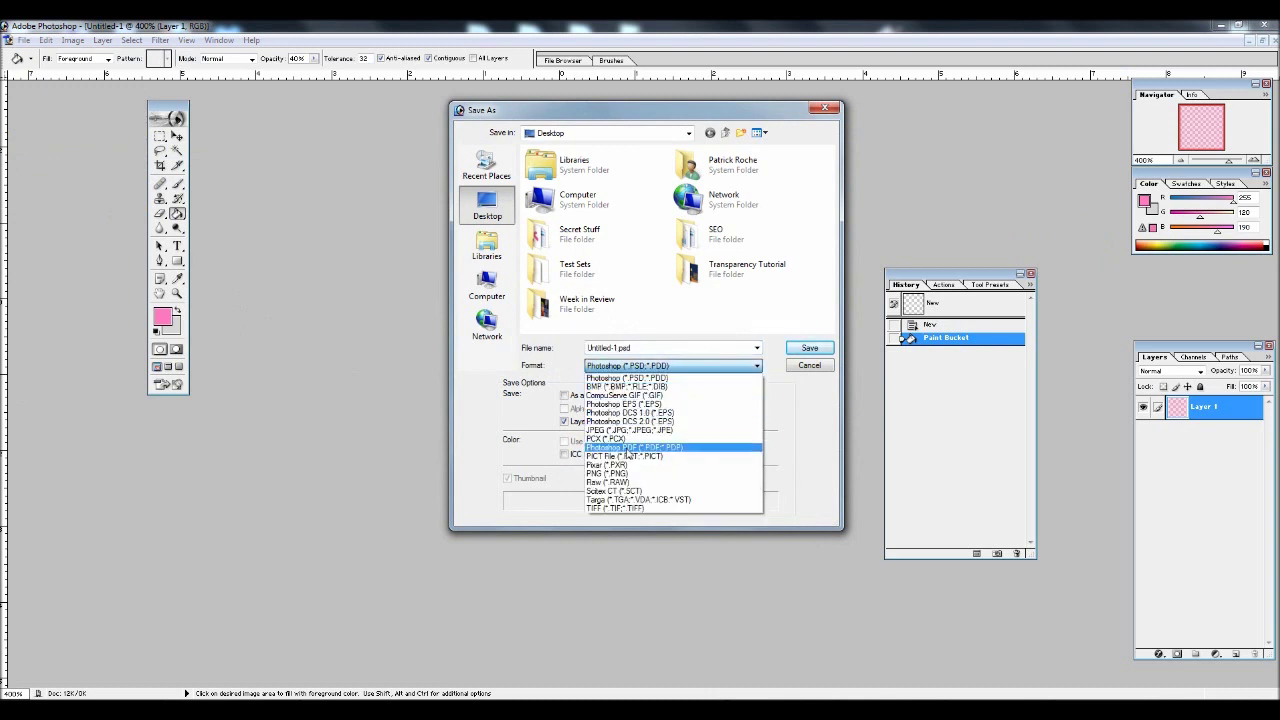
{"action": "left_click", "coordinate": [628, 474]}
{"action": "left_click", "coordinate": [668, 348]}
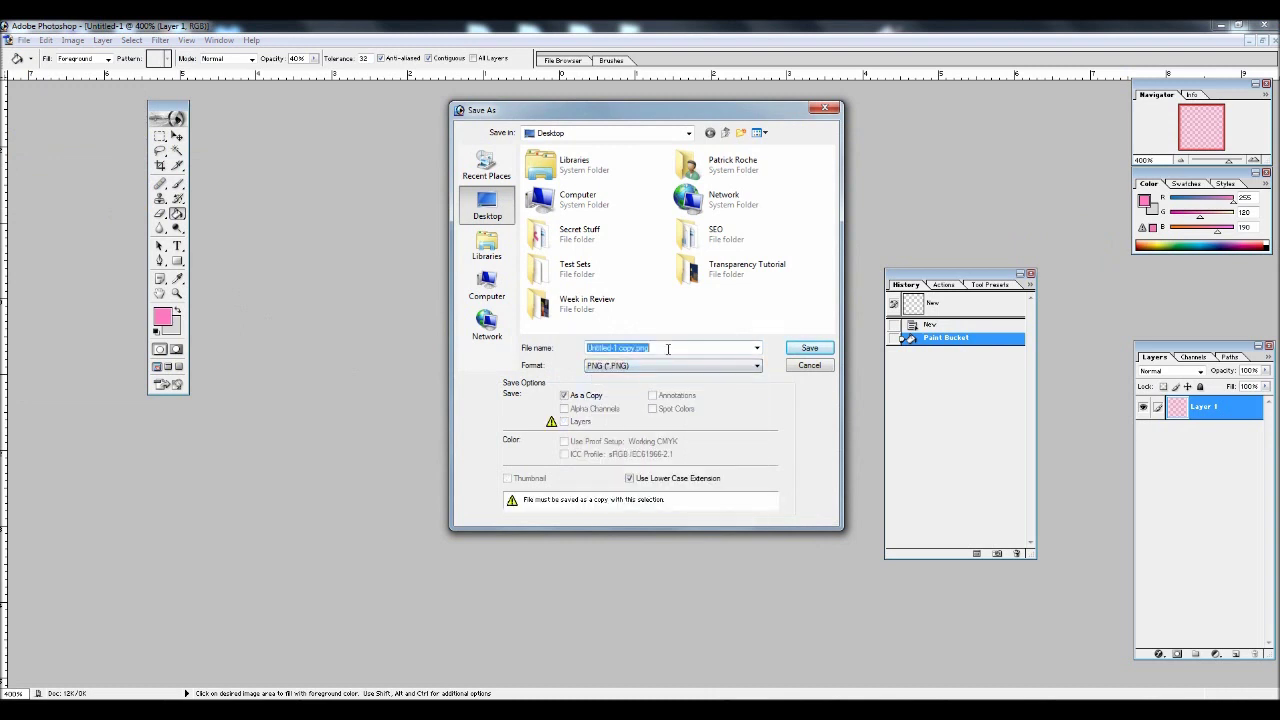
{"action": "type", "text": "texture 1"}
{"action": "left_click", "coordinate": [810, 349]}
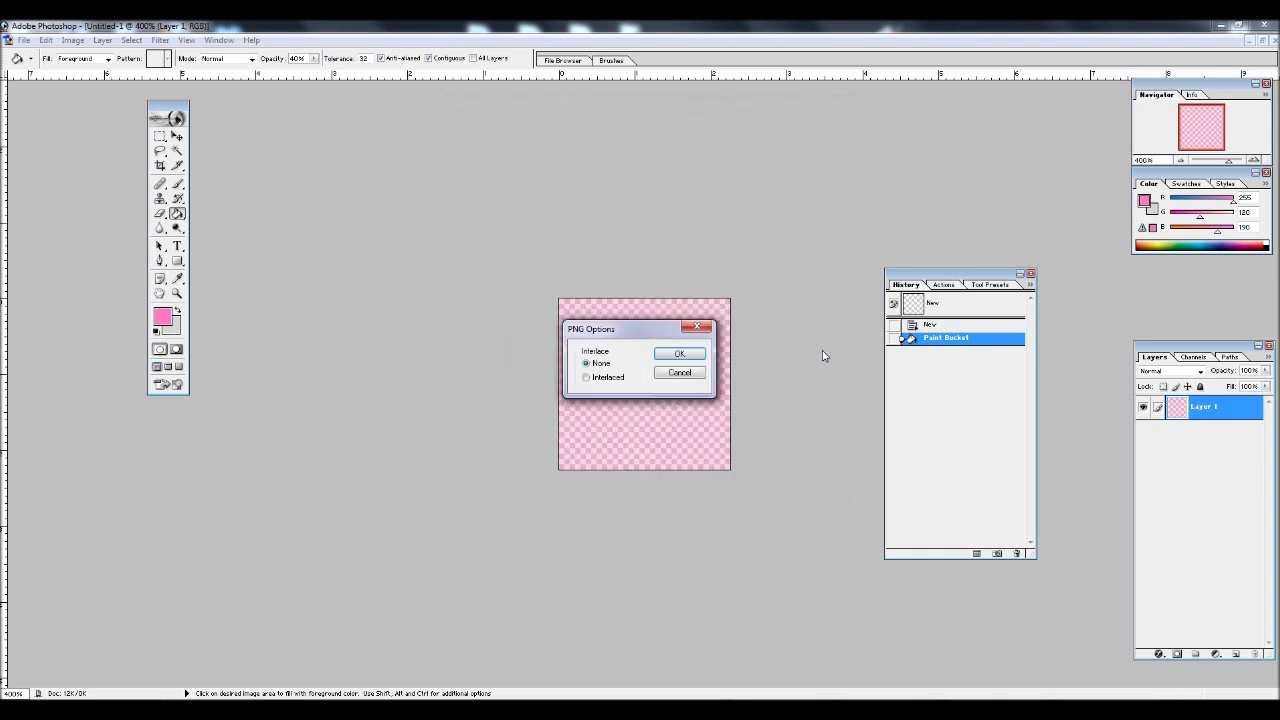
{"action": "left_click", "coordinate": [679, 352]}
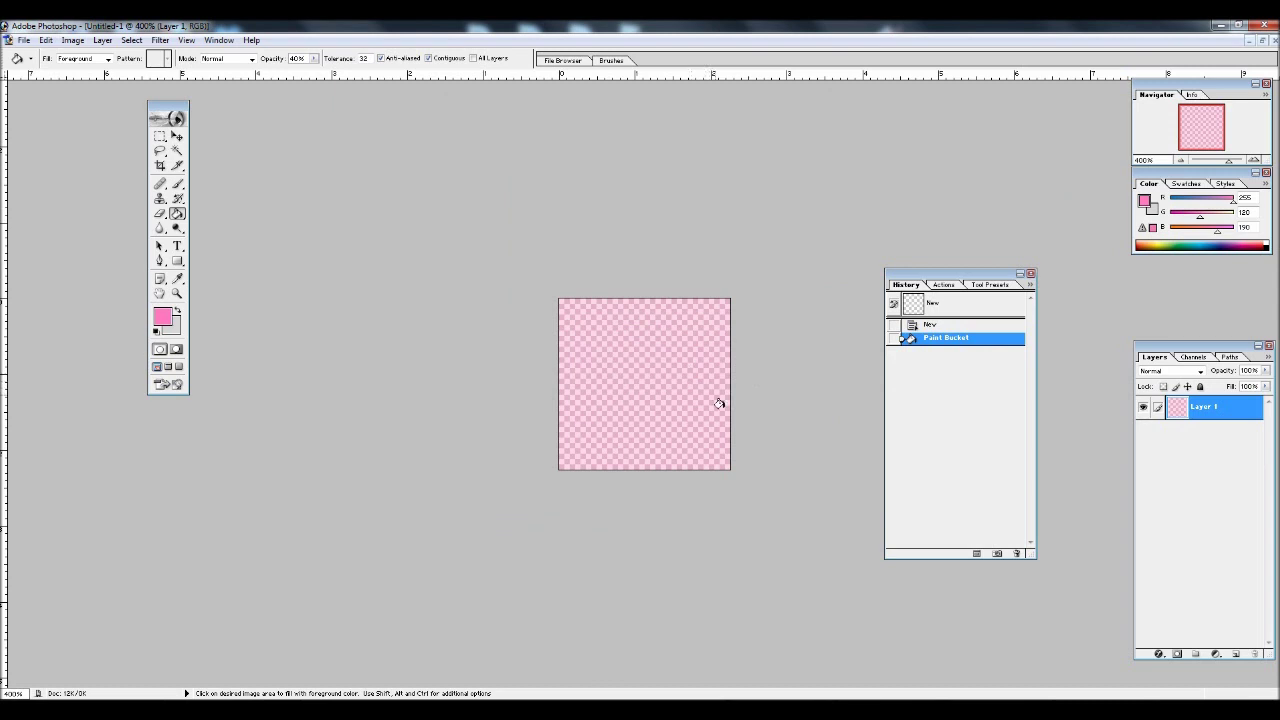
Create Material1 in the Materials palette using Desktop image texture 1.png as its texture.
{"action": "left_click", "coordinate": [907, 689]}
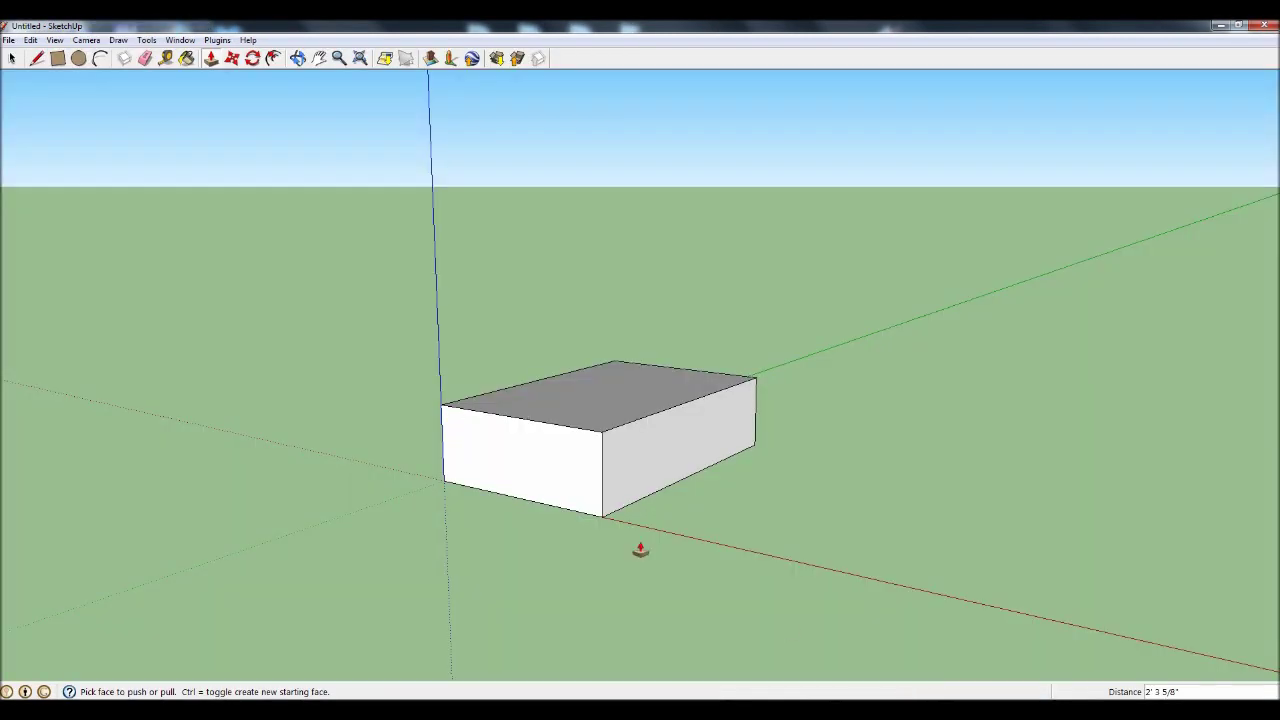
{"action": "left_click", "coordinate": [186, 58]}
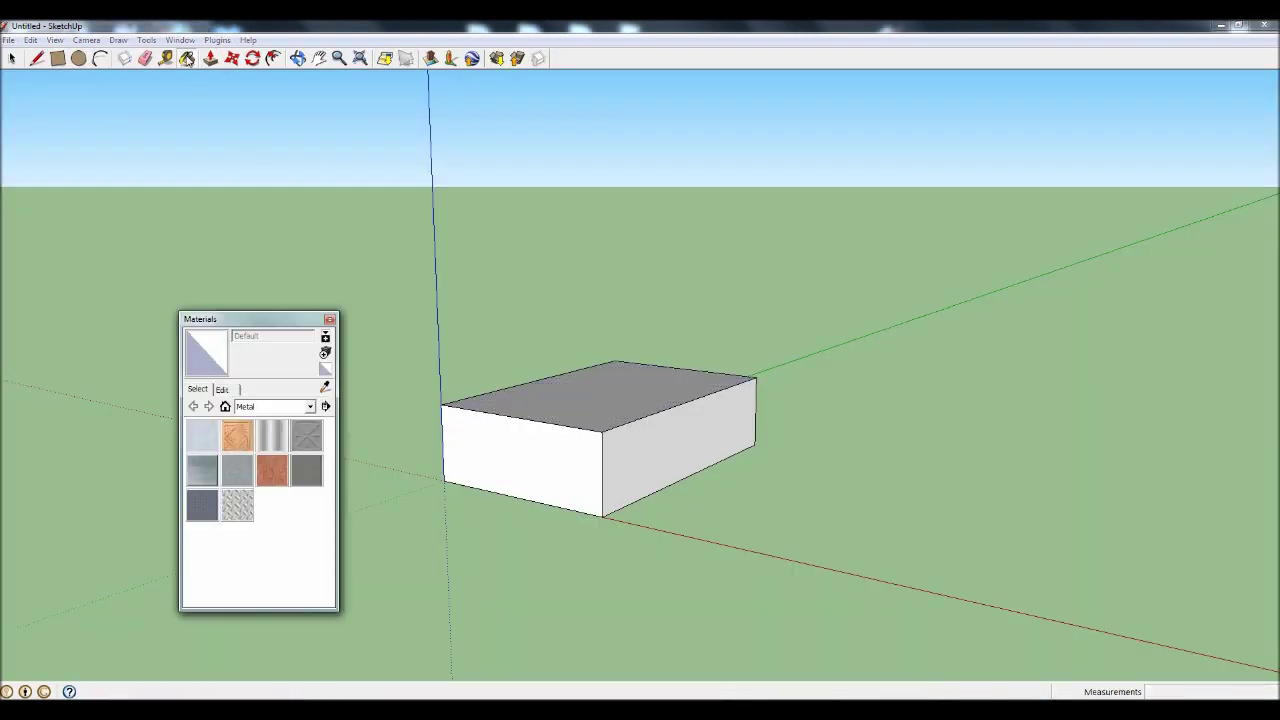
{"action": "left_click", "coordinate": [325, 356]}
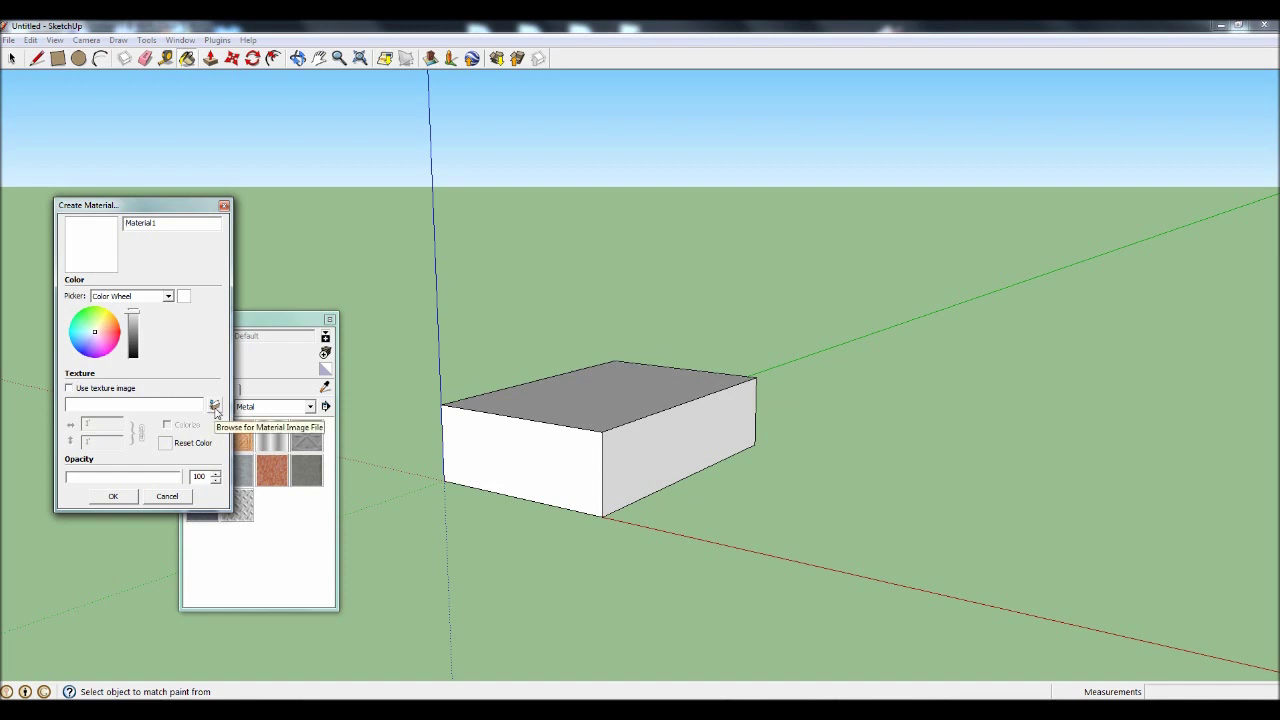
{"action": "left_click", "coordinate": [214, 406]}
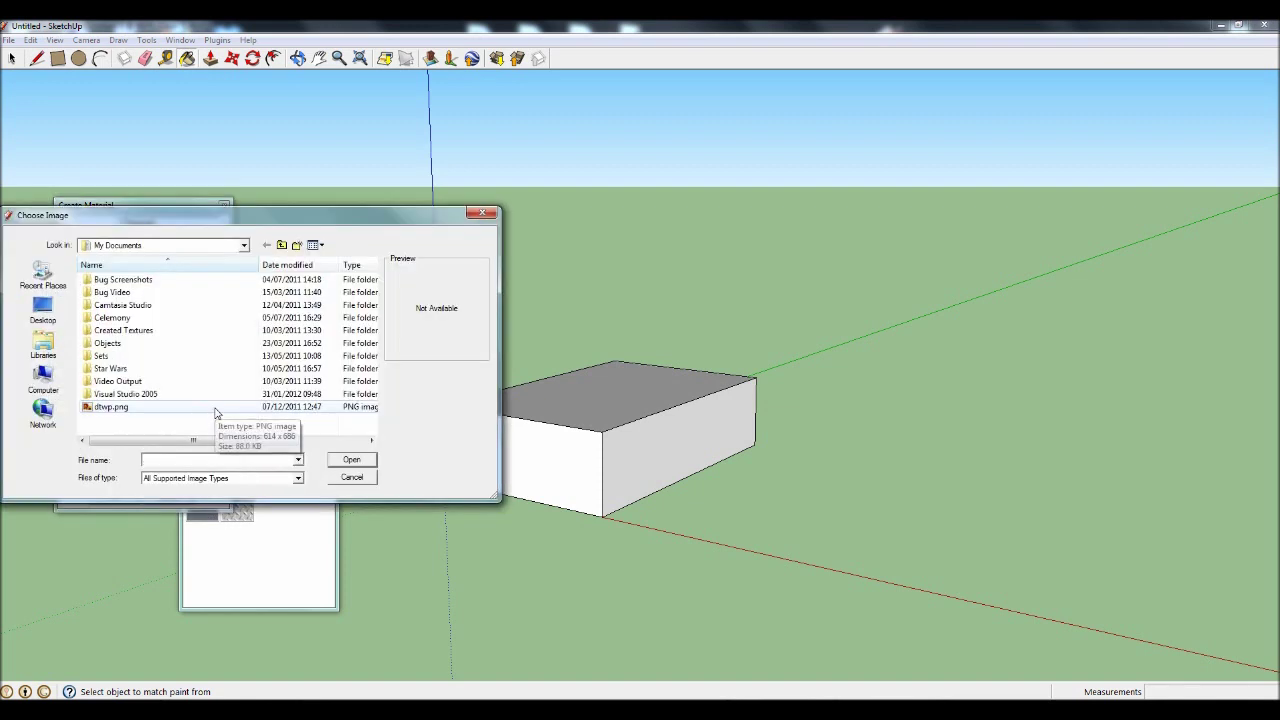
{"action": "left_click", "coordinate": [43, 310]}
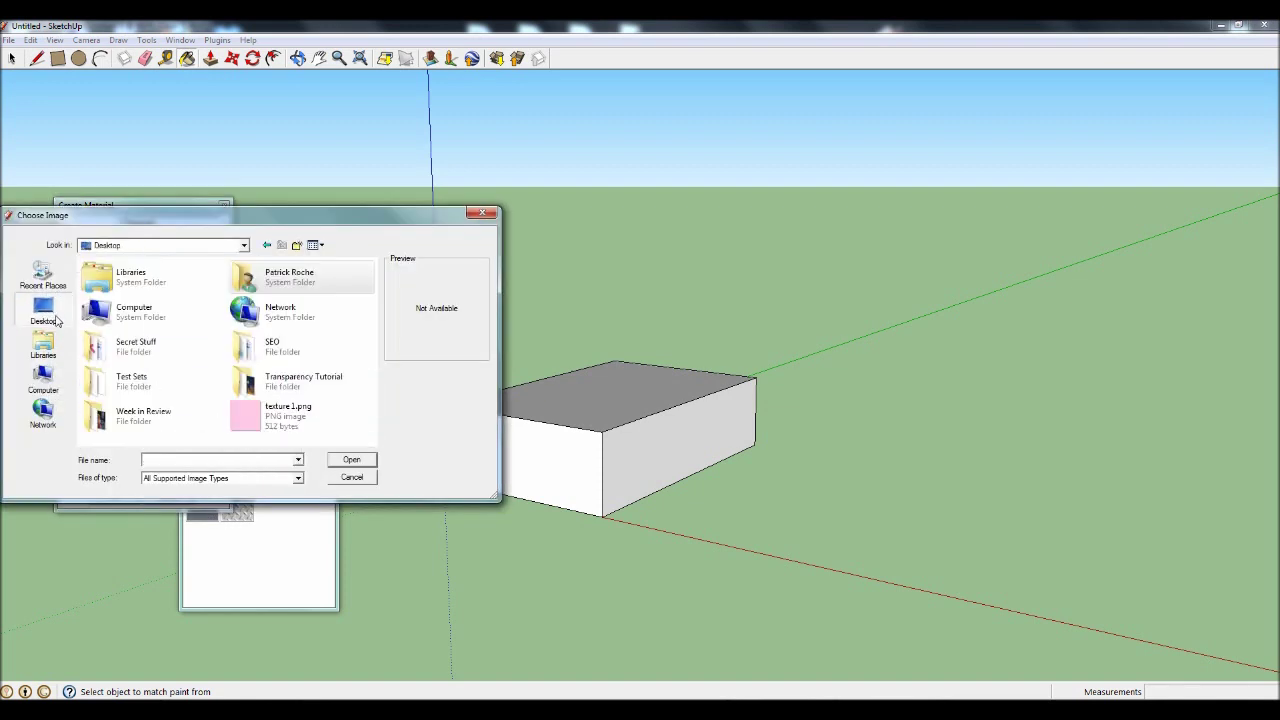
{"action": "left_click", "coordinate": [265, 420]}
{"action": "left_click", "coordinate": [352, 461]}
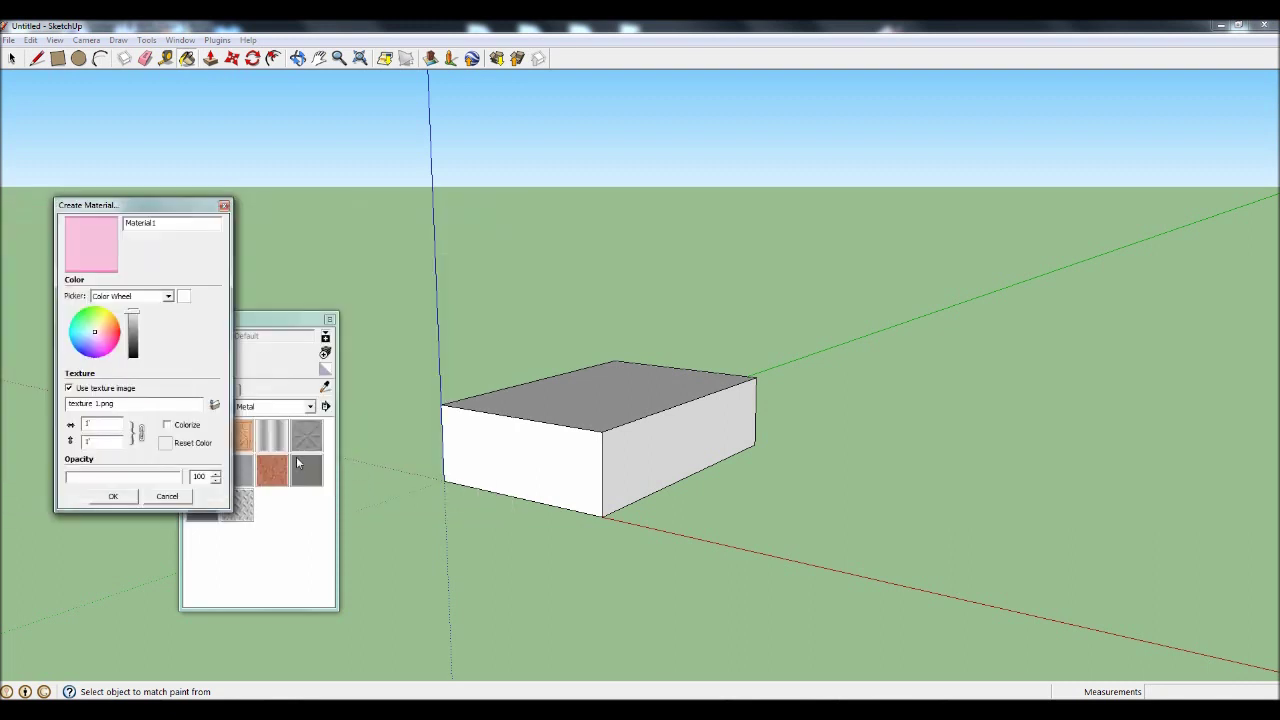
{"action": "left_click", "coordinate": [113, 497]}
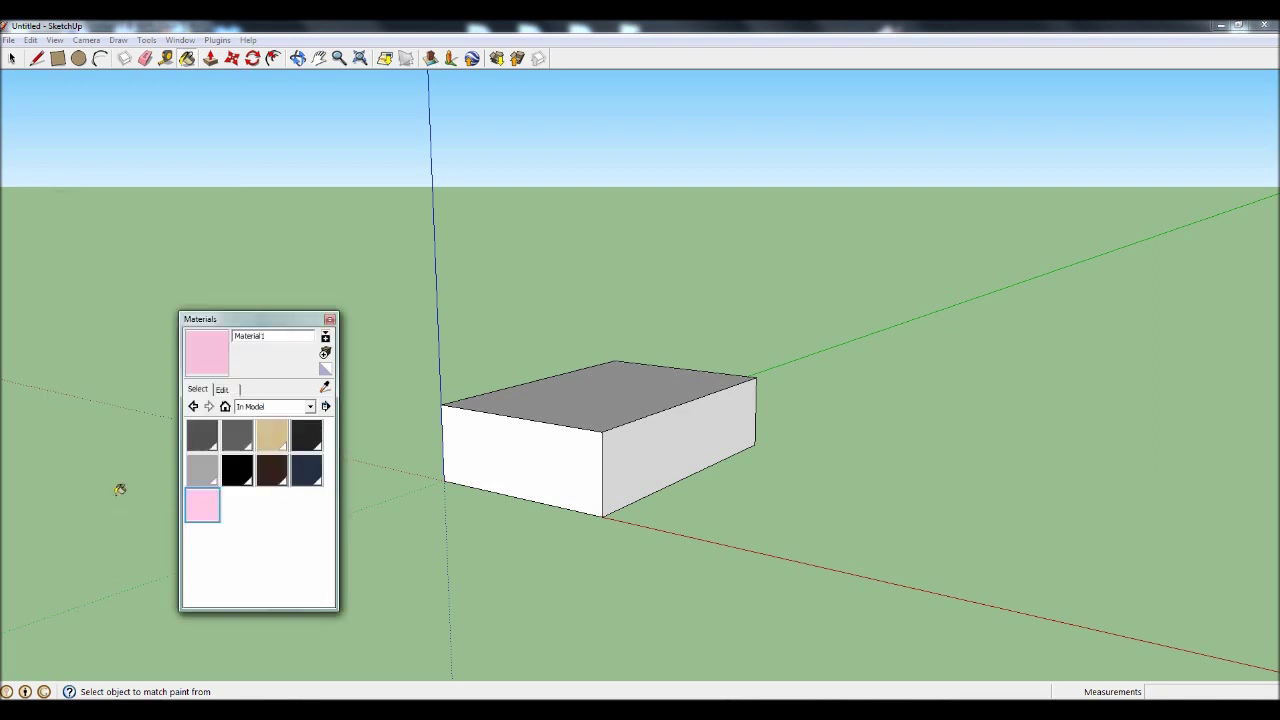
Paint the front face, then select all with Ctrl+A and paint the whole box with Material1.
{"action": "left_click", "coordinate": [503, 448]}
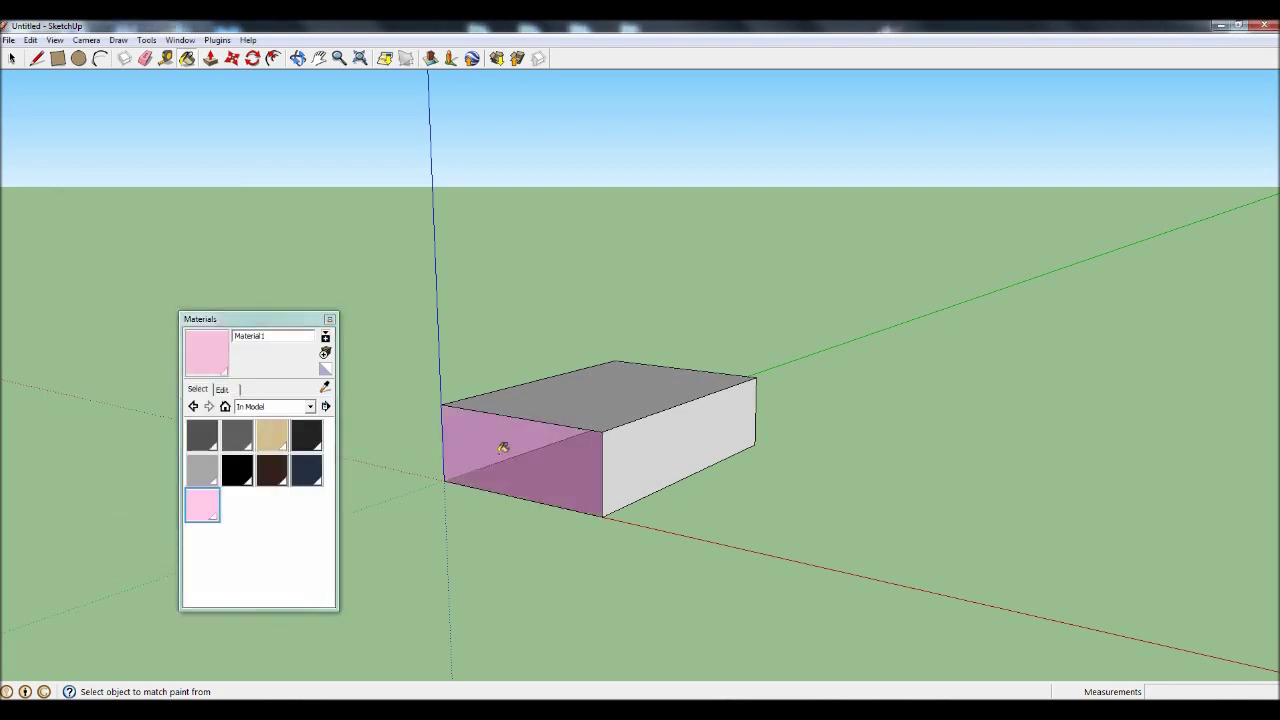
{"action": "left_click", "coordinate": [297, 58]}
{"action": "left_click_drag", "start_coordinate": [501, 427], "coordinate": [560, 382]}
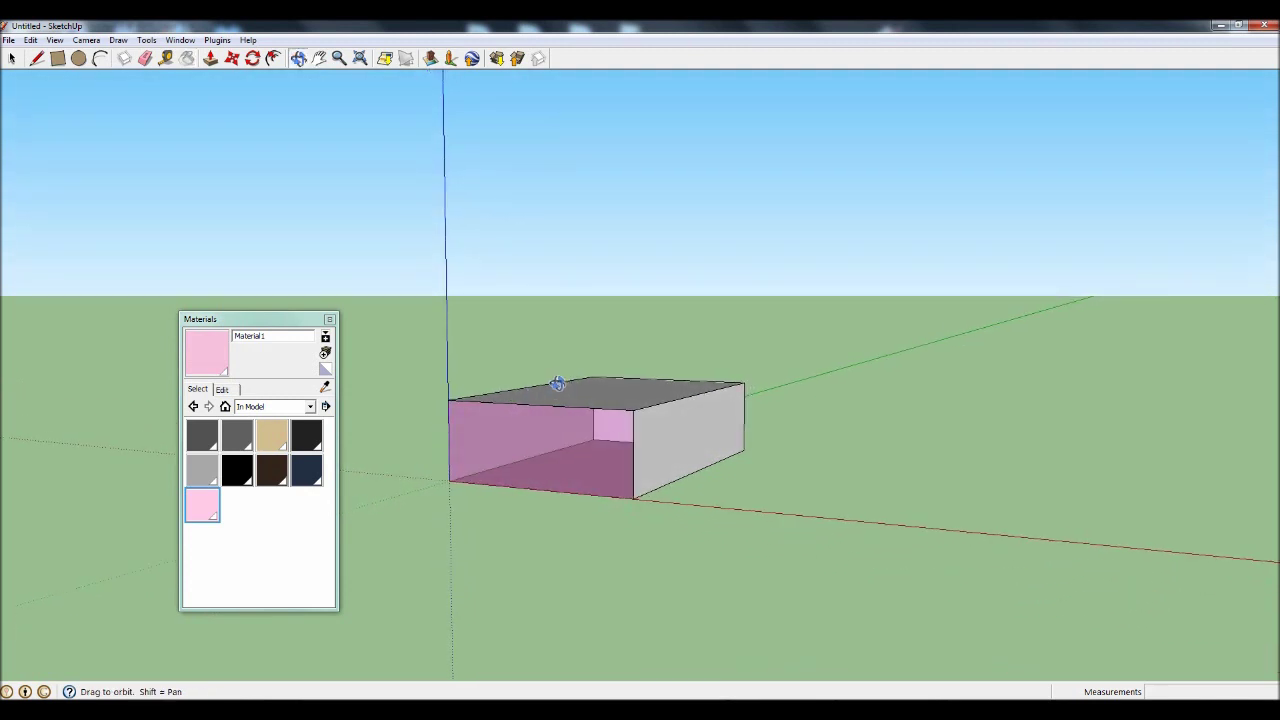
{"action": "left_click", "coordinate": [166, 59]}
{"action": "key", "text": "ctrl+a"}
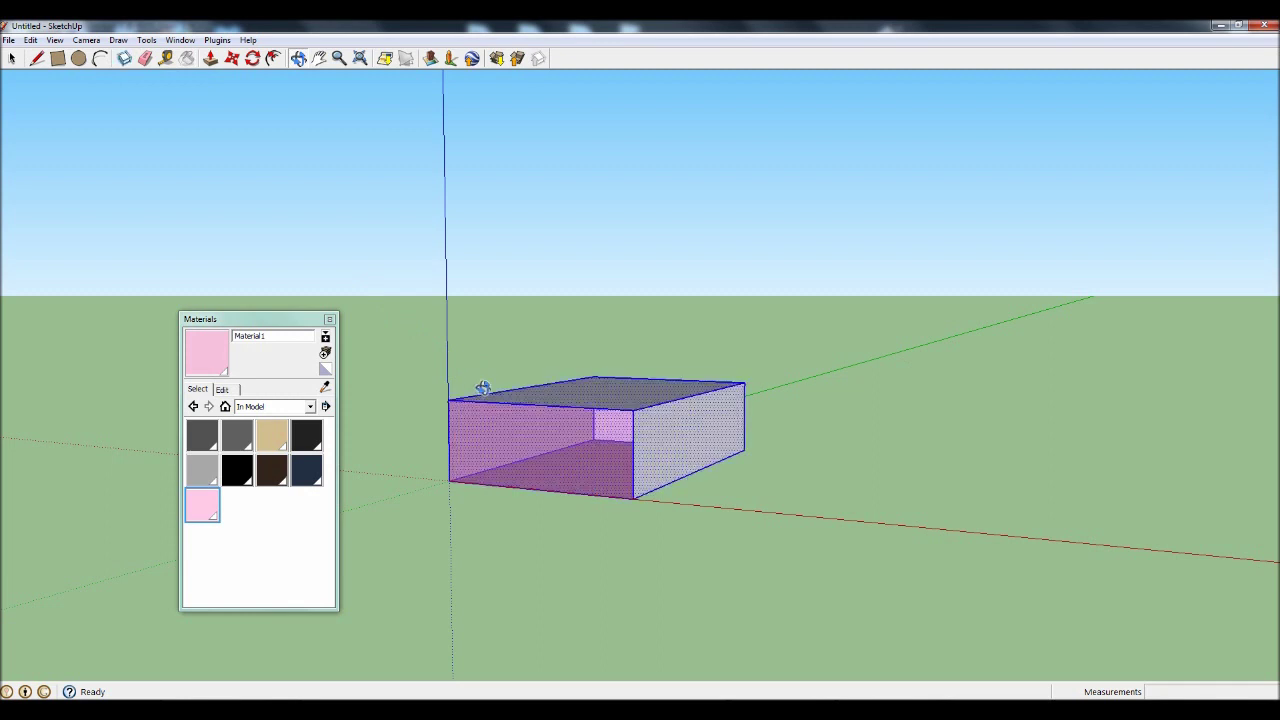
{"action": "left_click", "coordinate": [187, 59]}
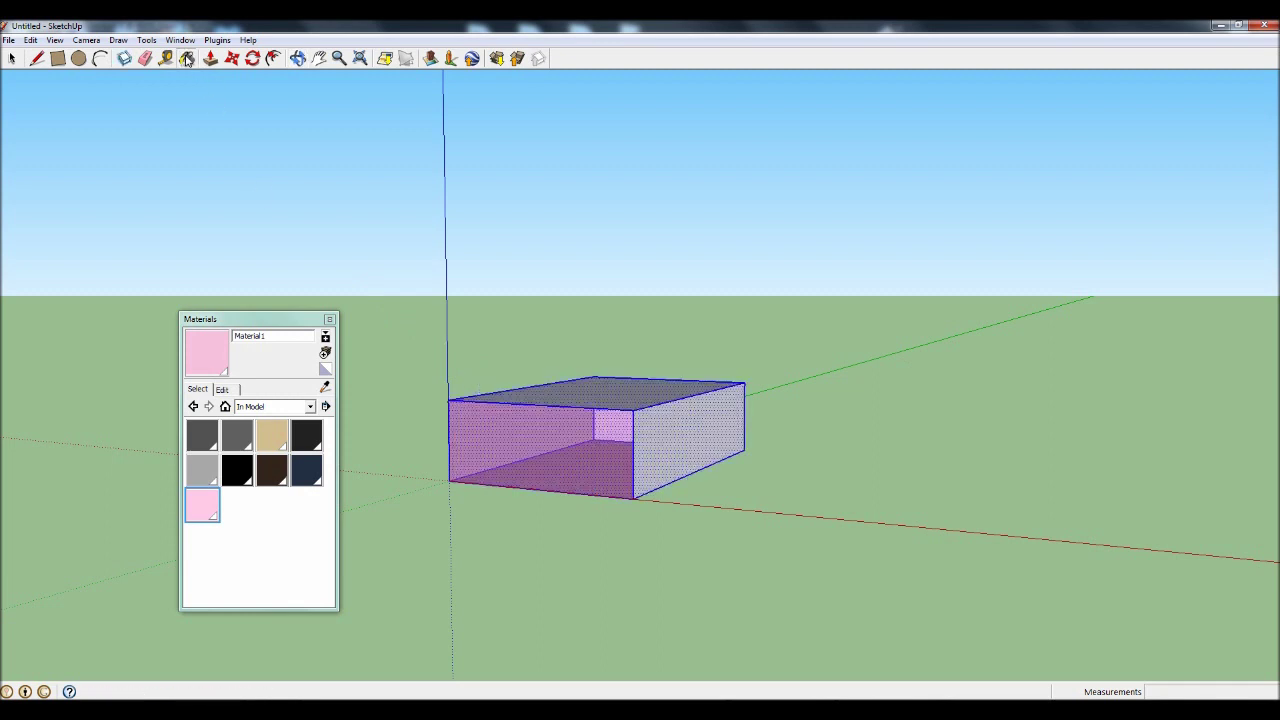
{"action": "left_click", "coordinate": [597, 387]}
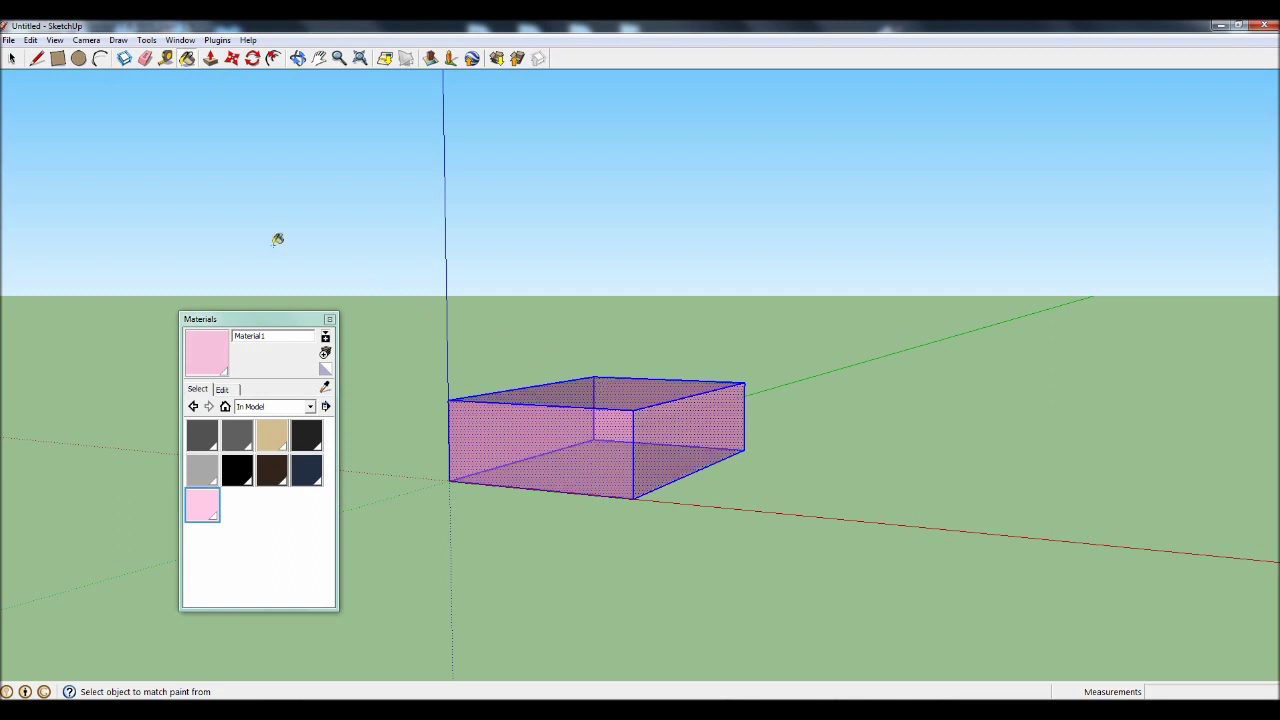
Make the selected box into a component named 'cube'.
{"action": "right_click", "coordinate": [537, 423]}
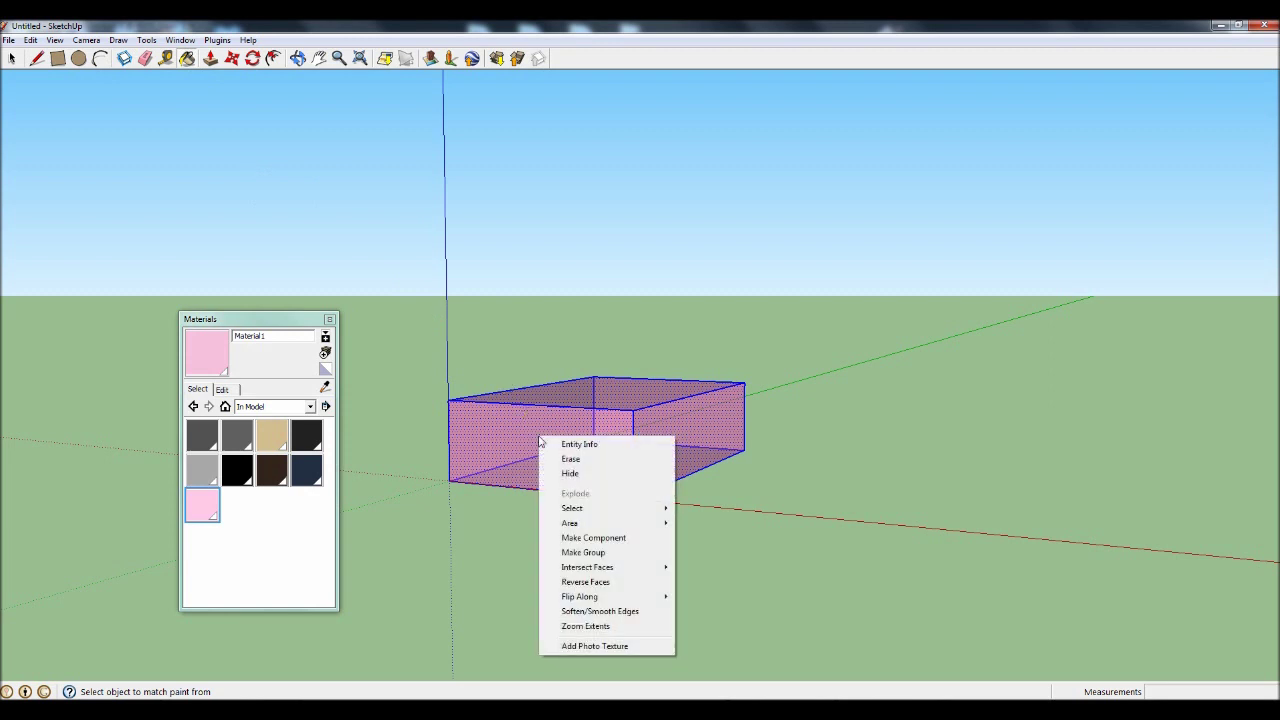
{"action": "left_click", "coordinate": [589, 540]}
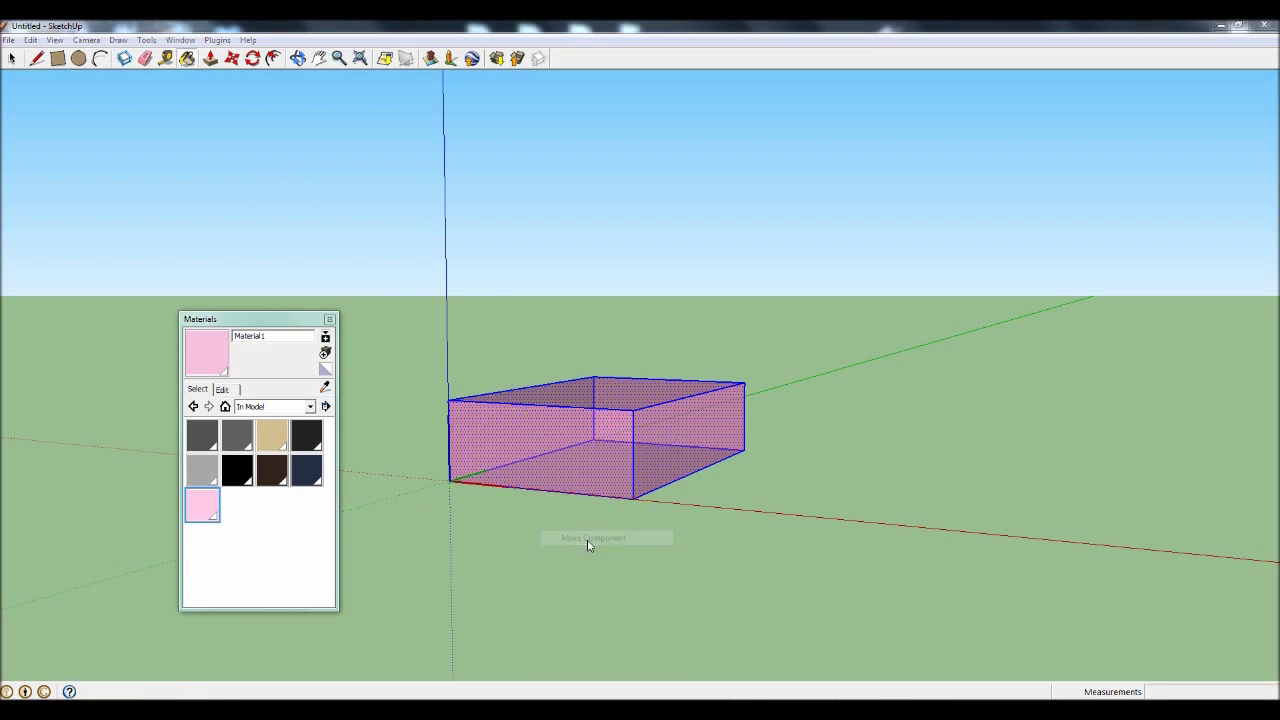
{"action": "type", "text": "cube"}
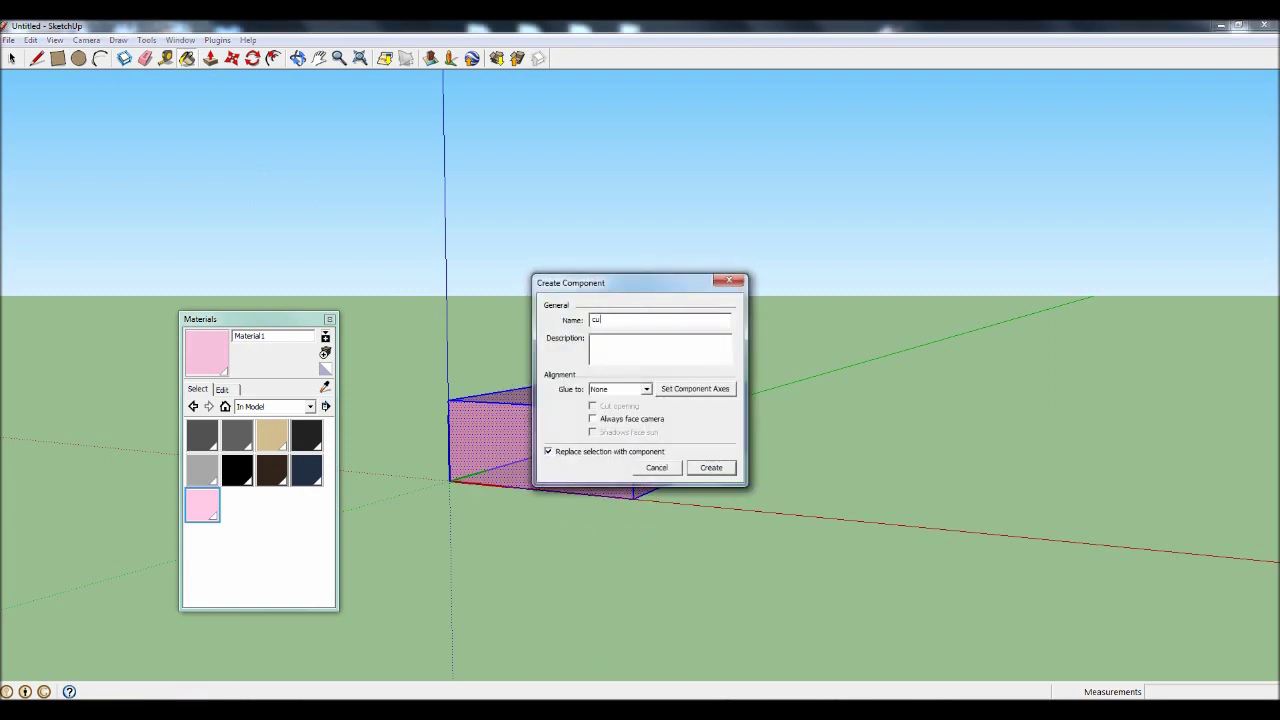
{"action": "left_click", "coordinate": [709, 469]}
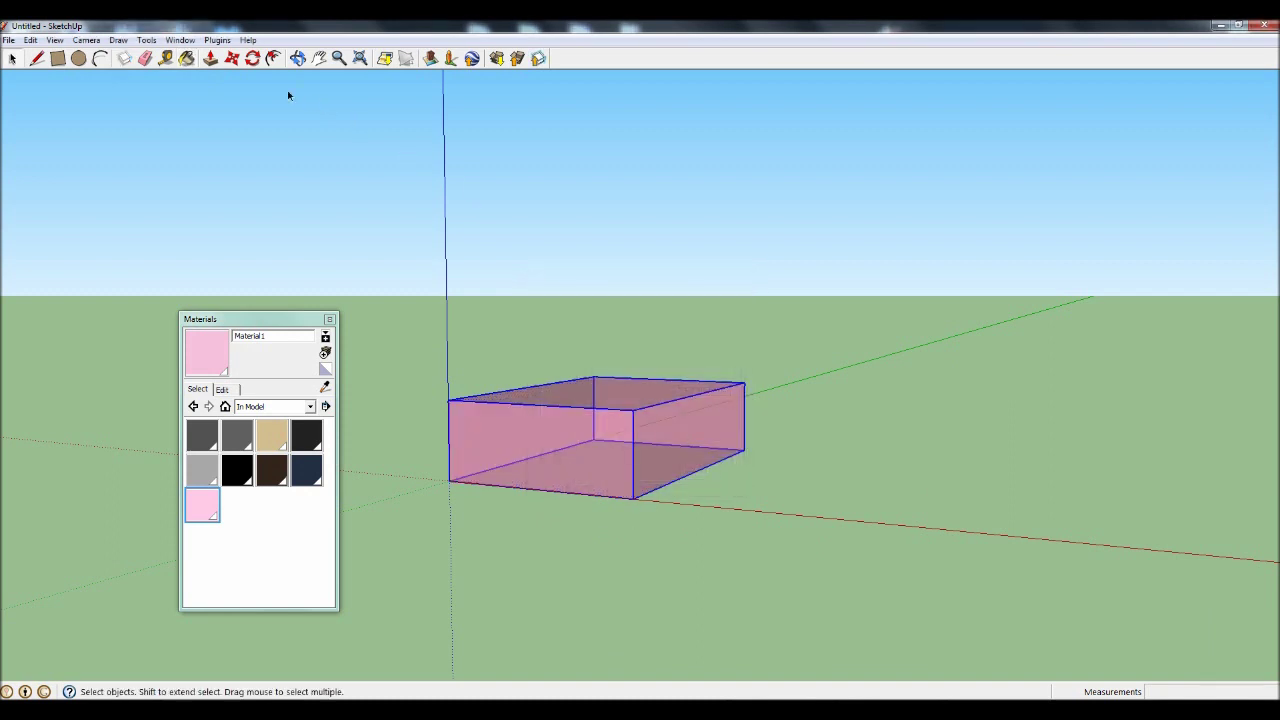
Export the model with the Muvizu ASE Exporter as cube.ase using Muvizu-generated collision.
{"action": "left_click", "coordinate": [218, 40]}
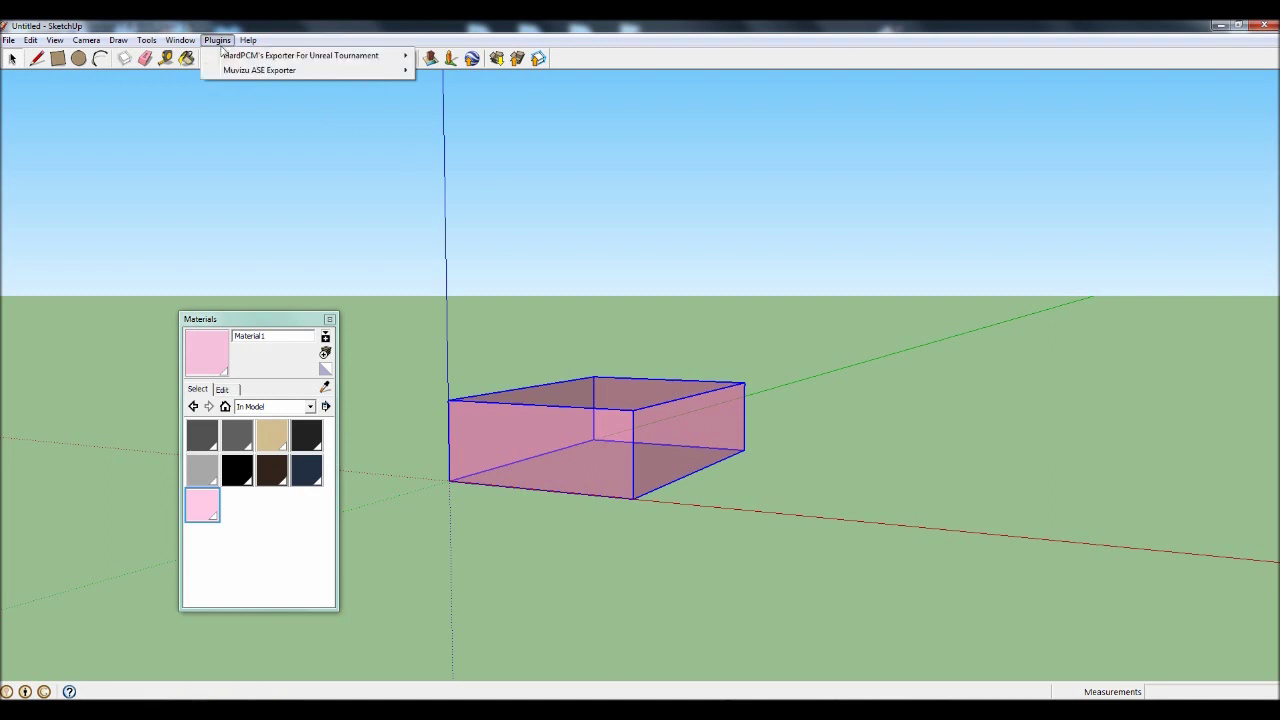
{"action": "mouse_move", "coordinate": [225, 75]}
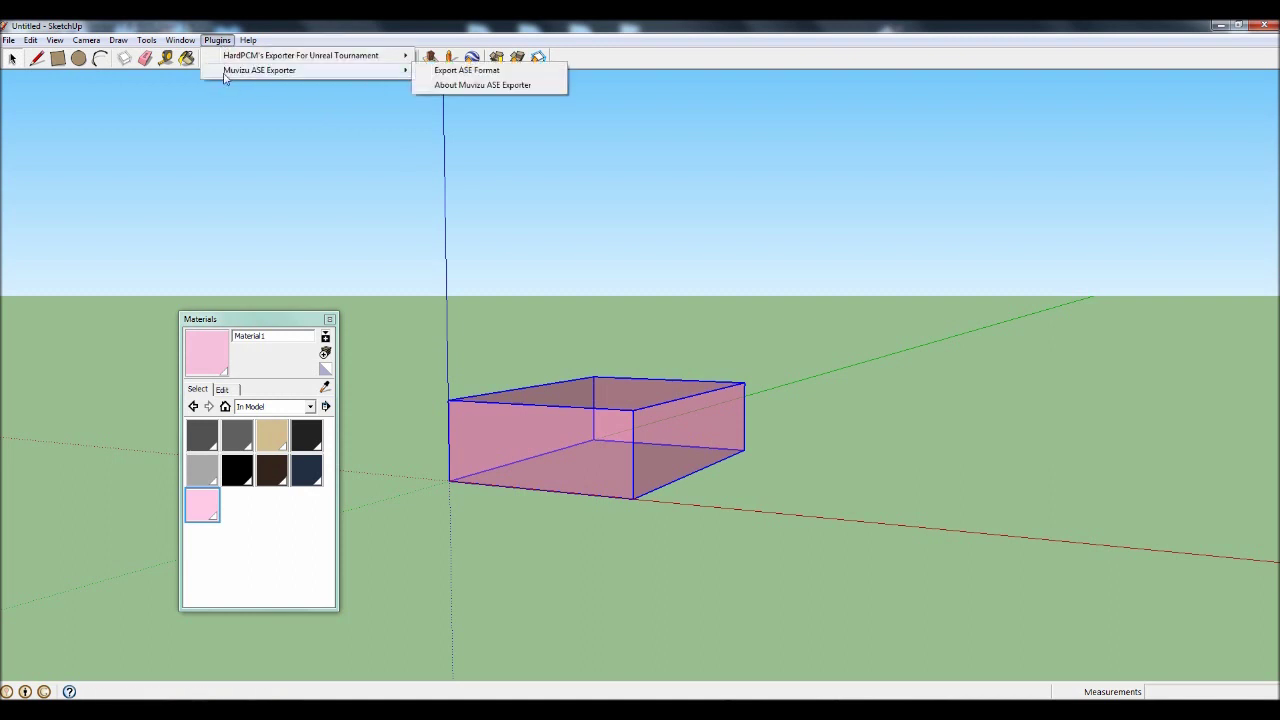
{"action": "left_click", "coordinate": [448, 75]}
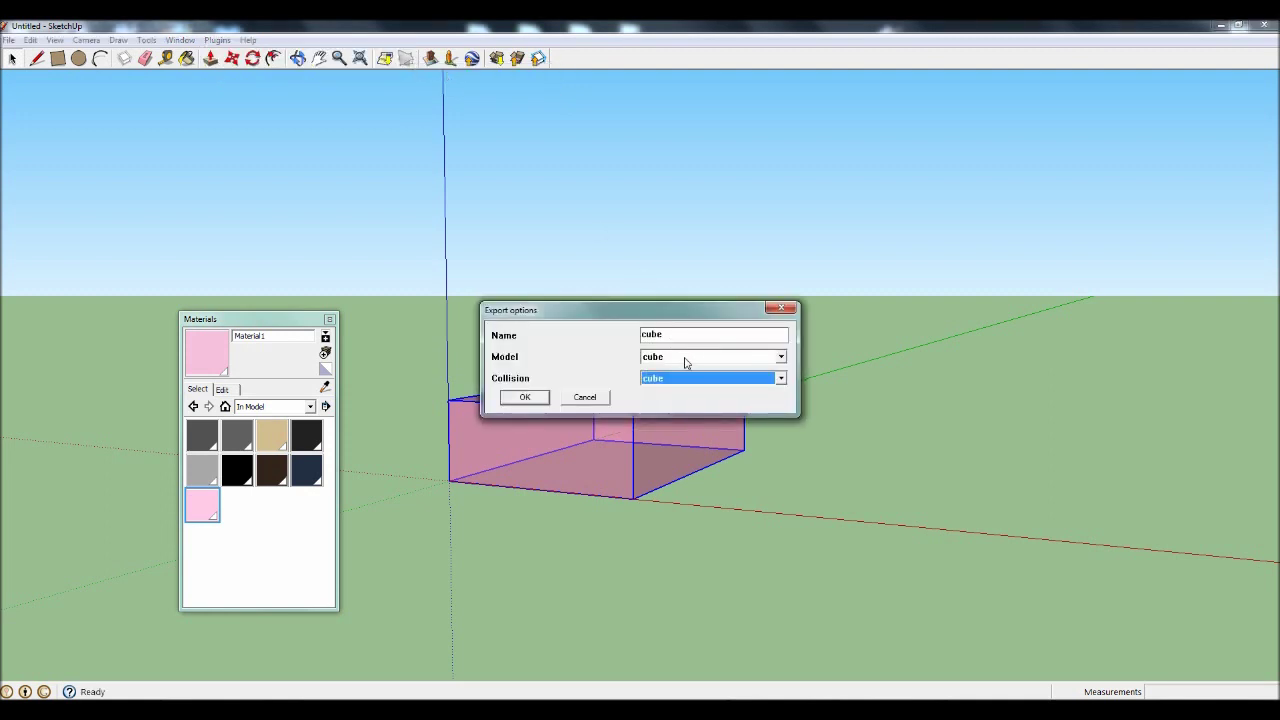
{"action": "left_click", "coordinate": [684, 386]}
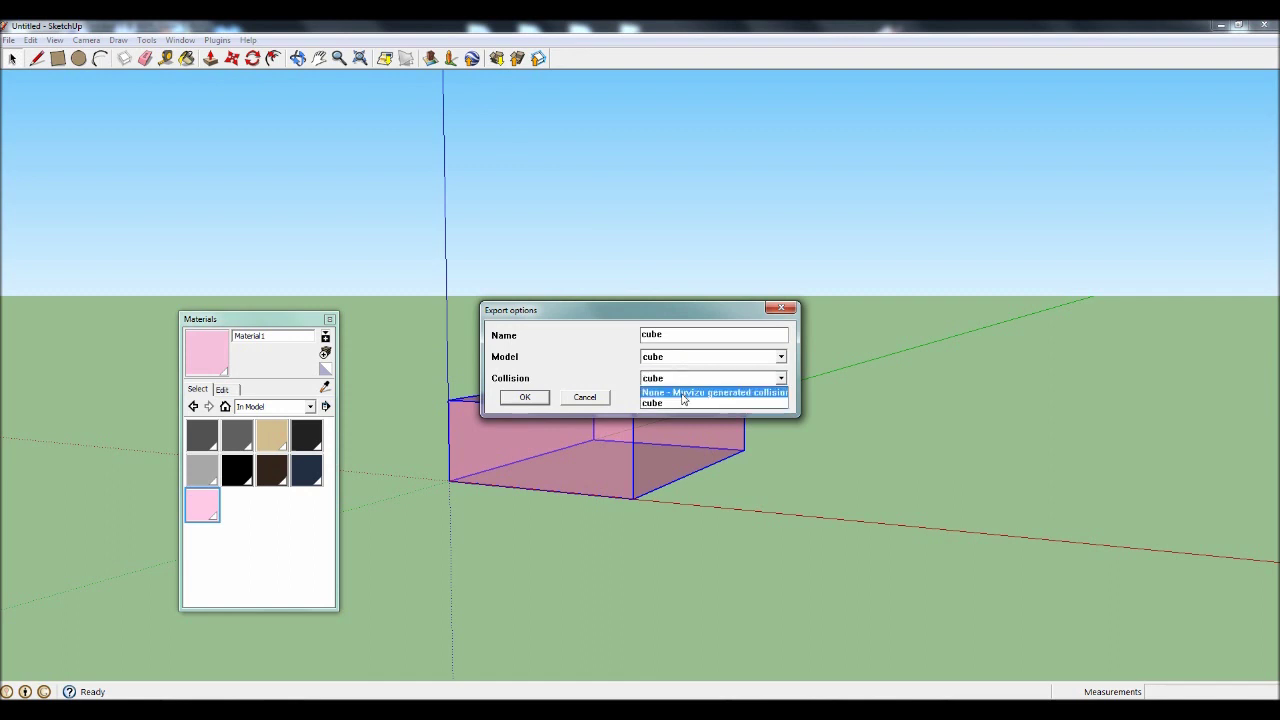
{"action": "left_click", "coordinate": [682, 393]}
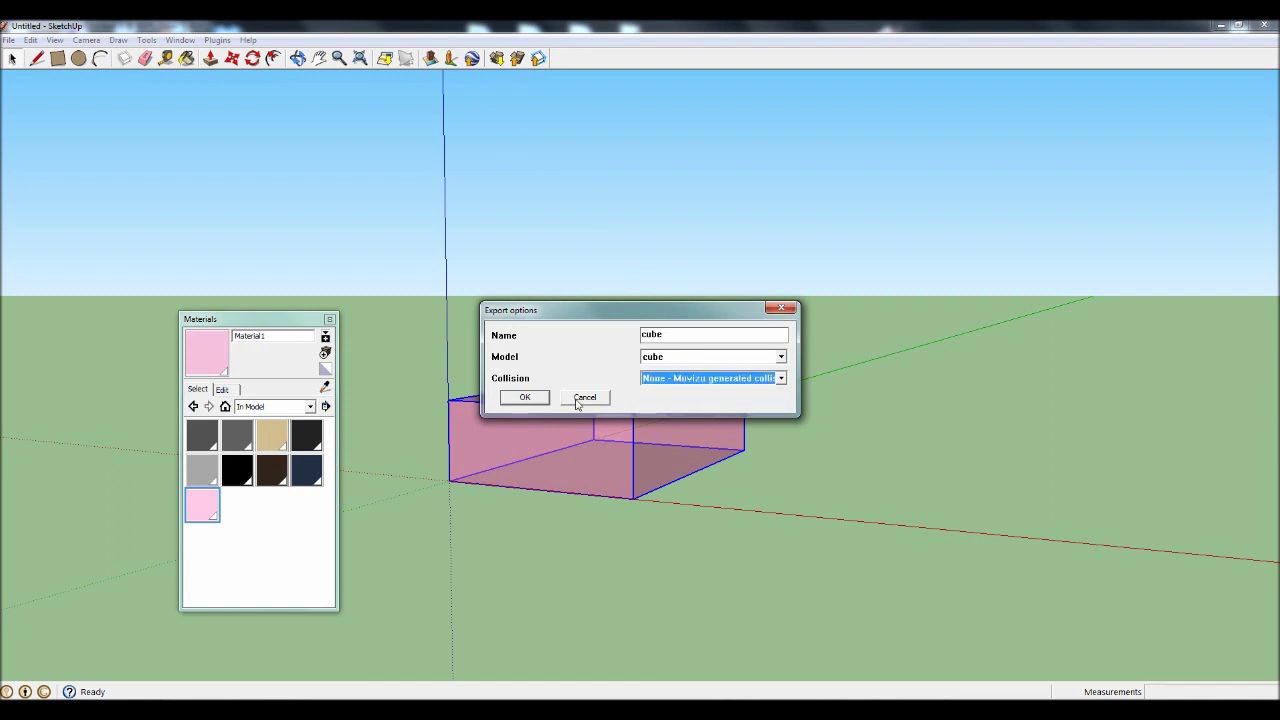
{"action": "left_click", "coordinate": [534, 401]}
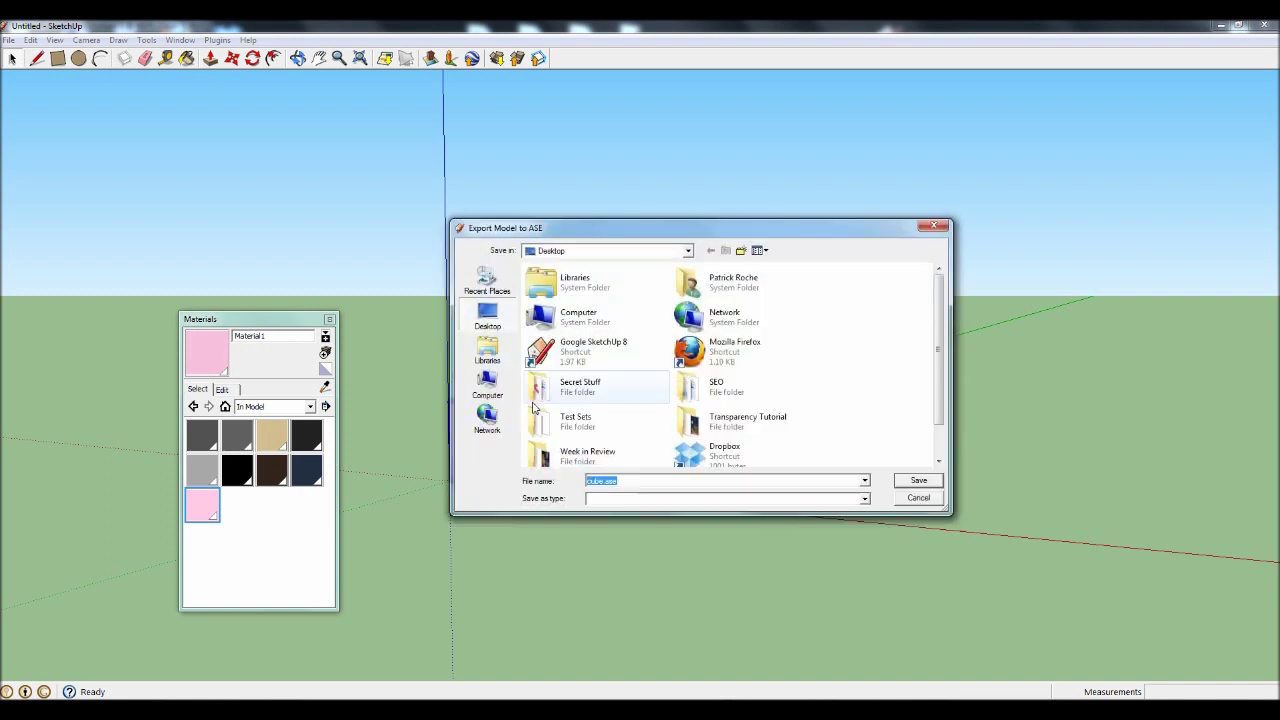
{"action": "left_click", "coordinate": [905, 484]}
{"action": "left_click", "coordinate": [752, 410]}
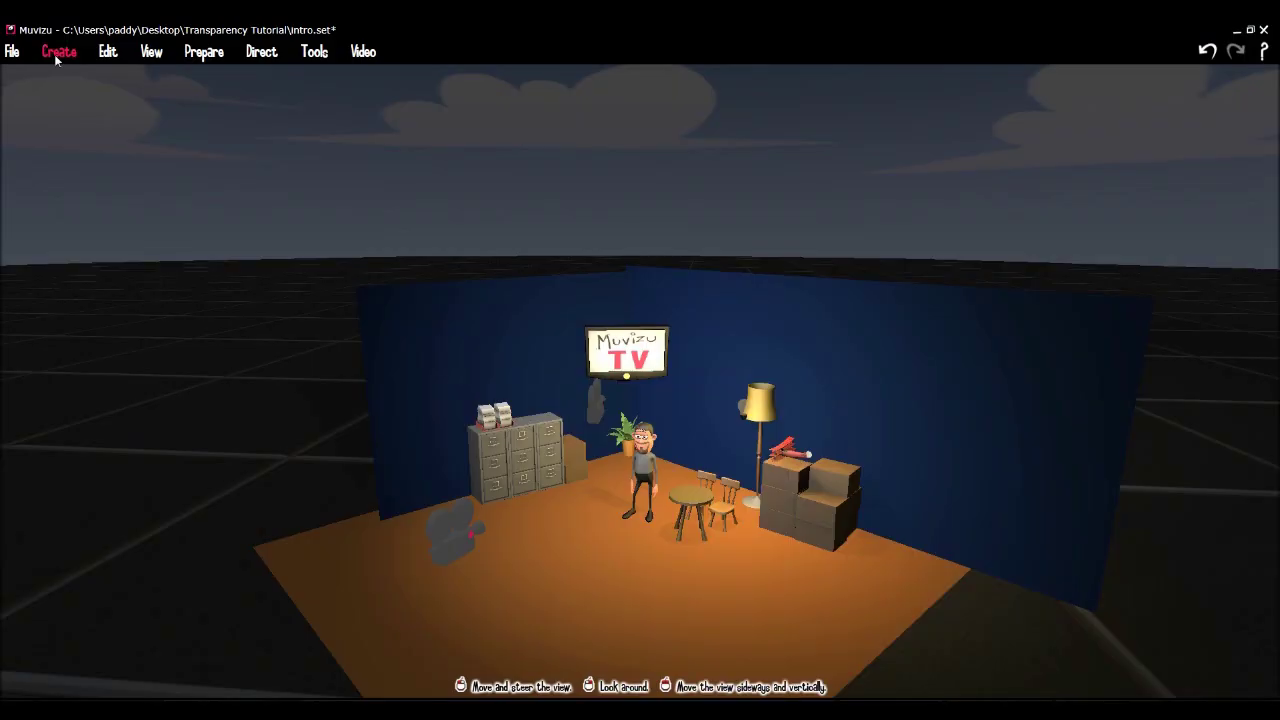
From Create > Objects, start an import and load cube.ase from the Desktop.
{"action": "left_click", "coordinate": [55, 55]}
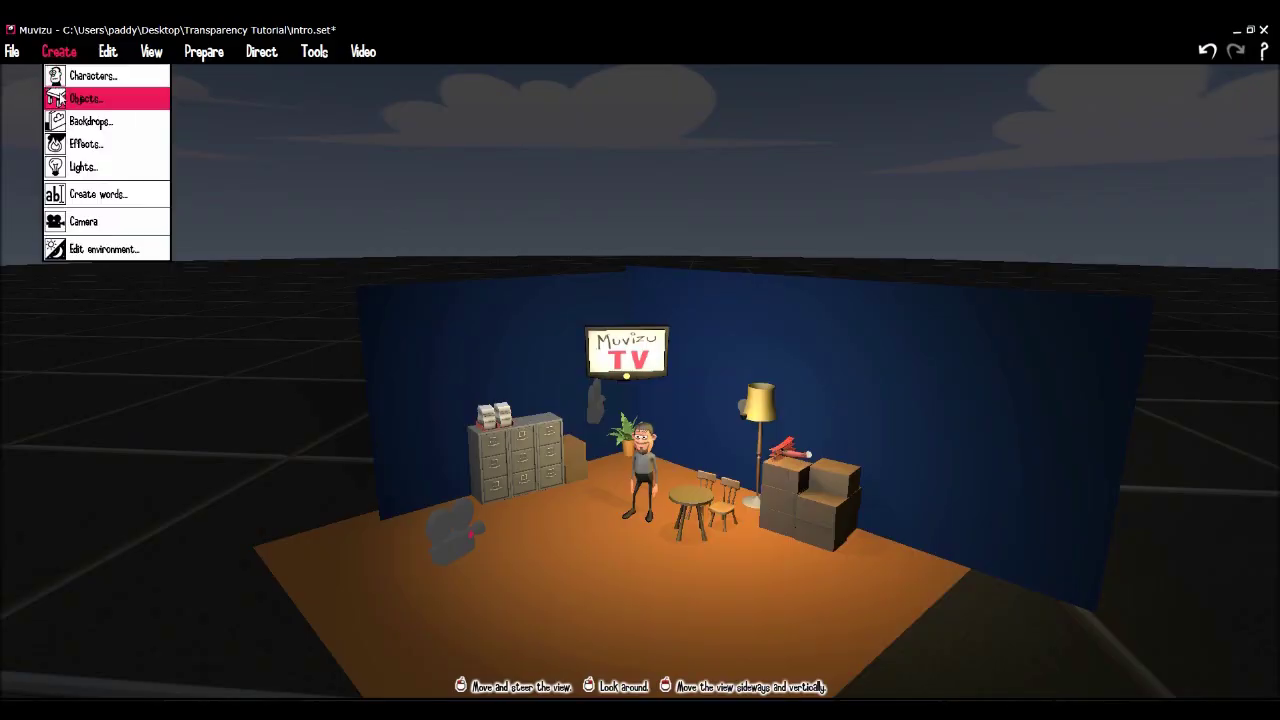
{"action": "left_click", "coordinate": [70, 95]}
{"action": "left_click", "coordinate": [45, 308]}
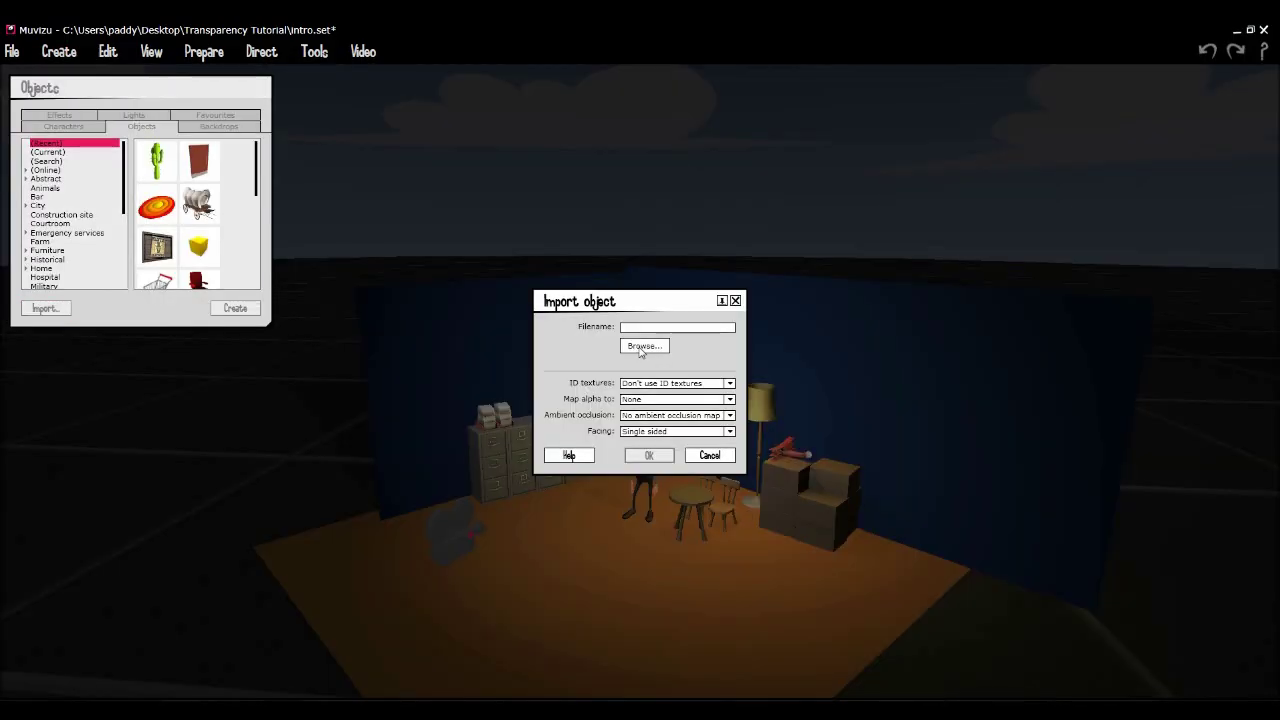
{"action": "left_click", "coordinate": [643, 346]}
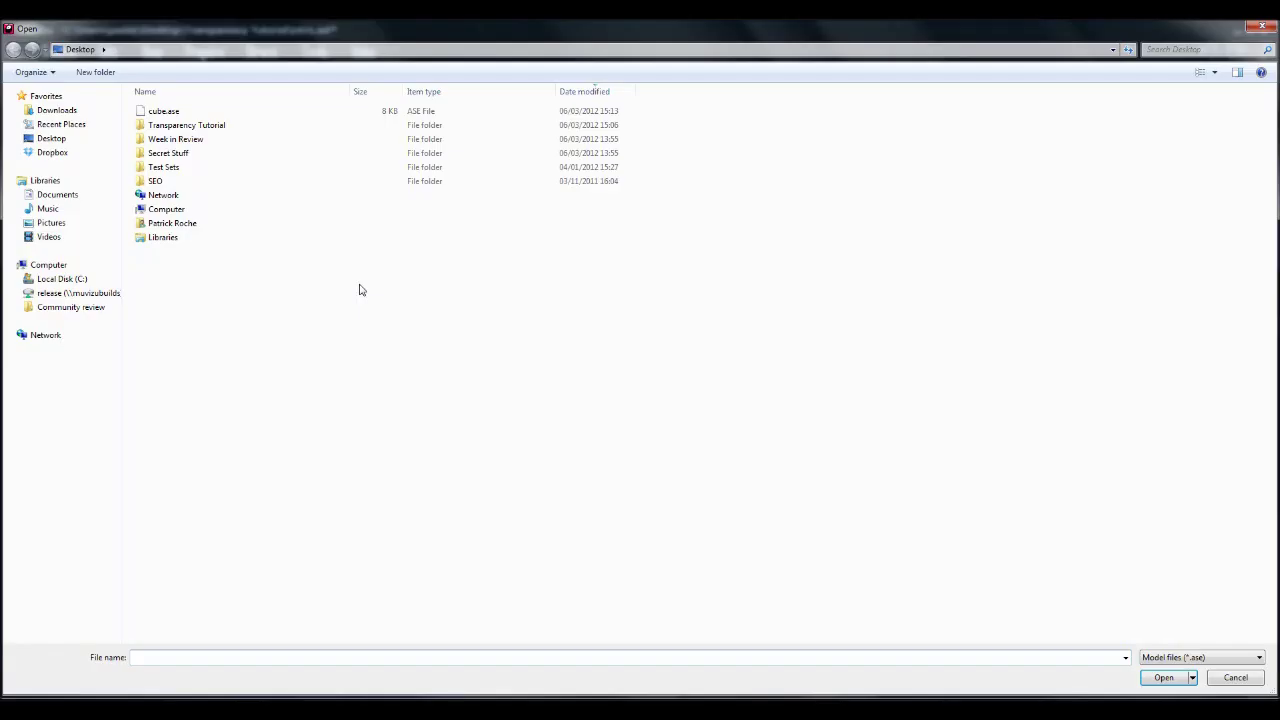
{"action": "left_click", "coordinate": [162, 111]}
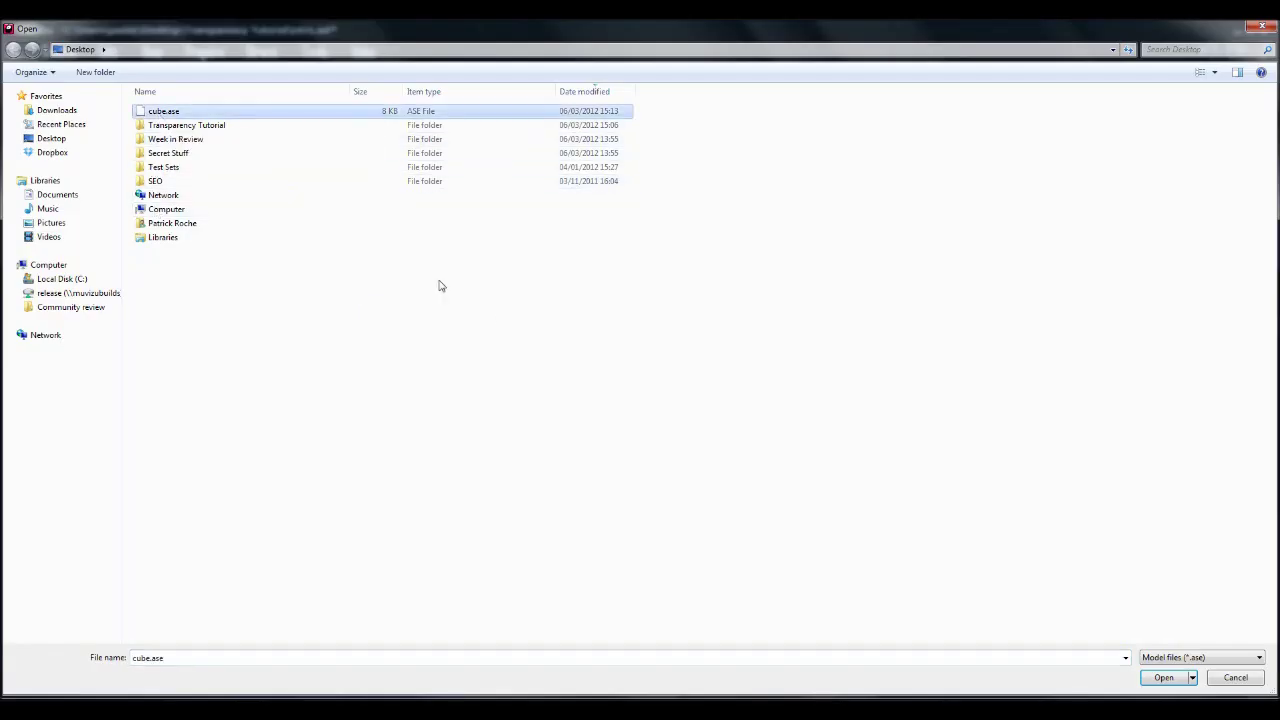
{"action": "left_click", "coordinate": [1163, 679]}
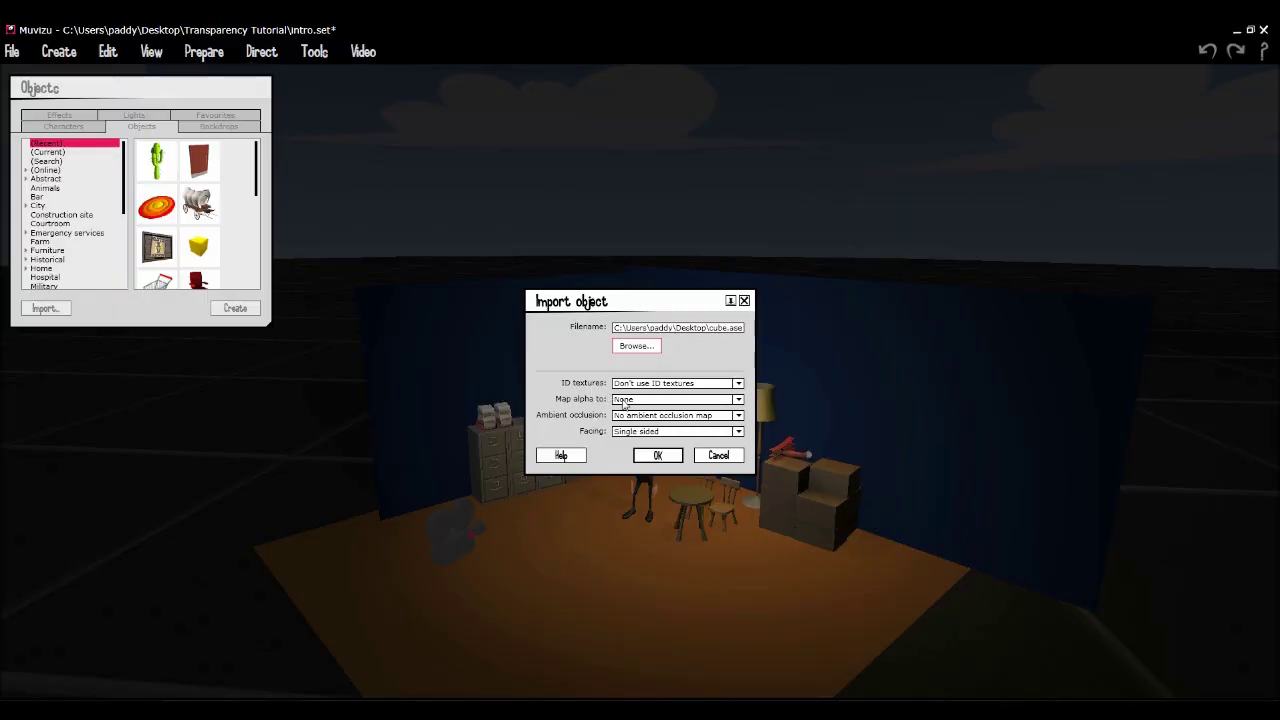
Map the texture alpha to Opacity and import the cube.
{"action": "left_click", "coordinate": [624, 400]}
{"action": "left_click", "coordinate": [623, 419]}
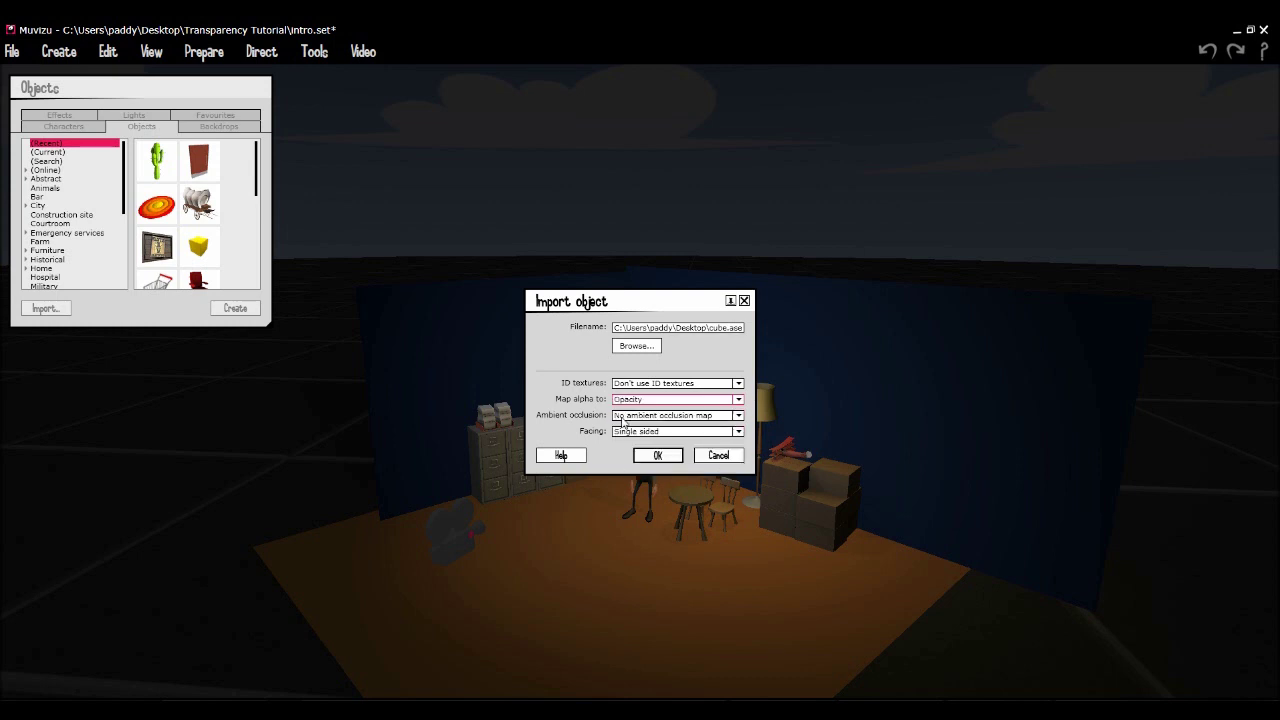
{"action": "left_click", "coordinate": [658, 457]}
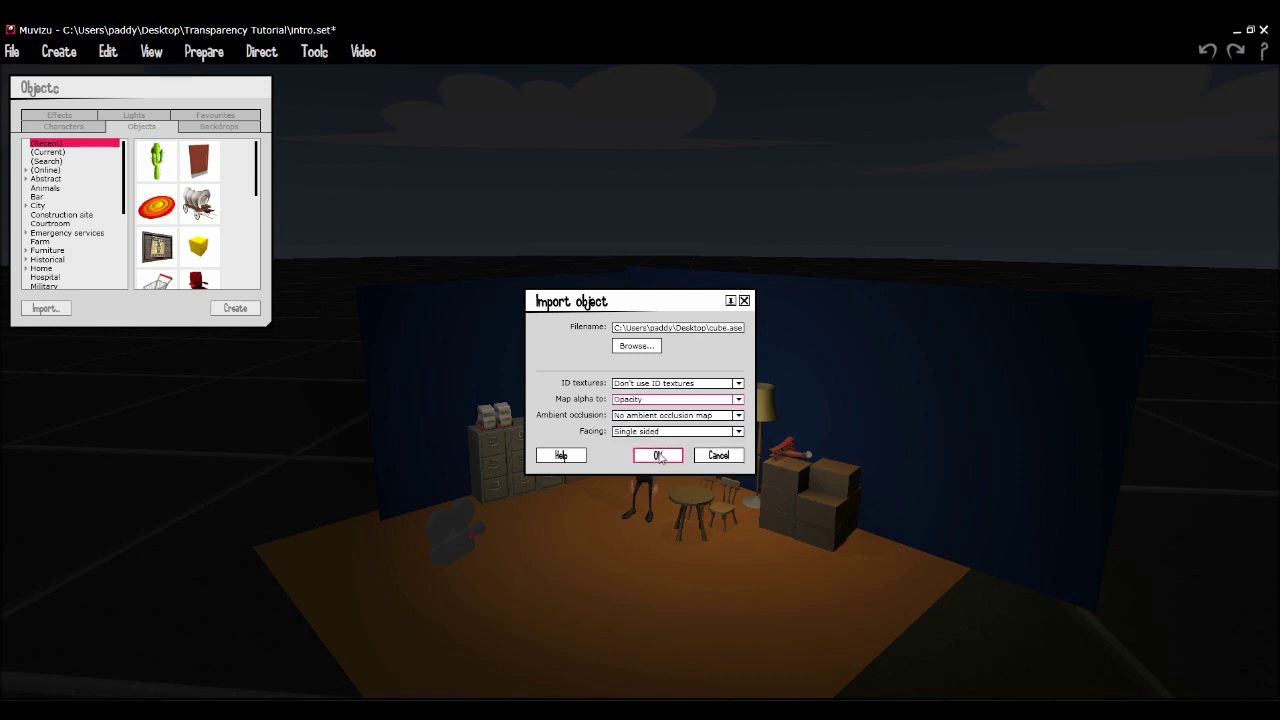